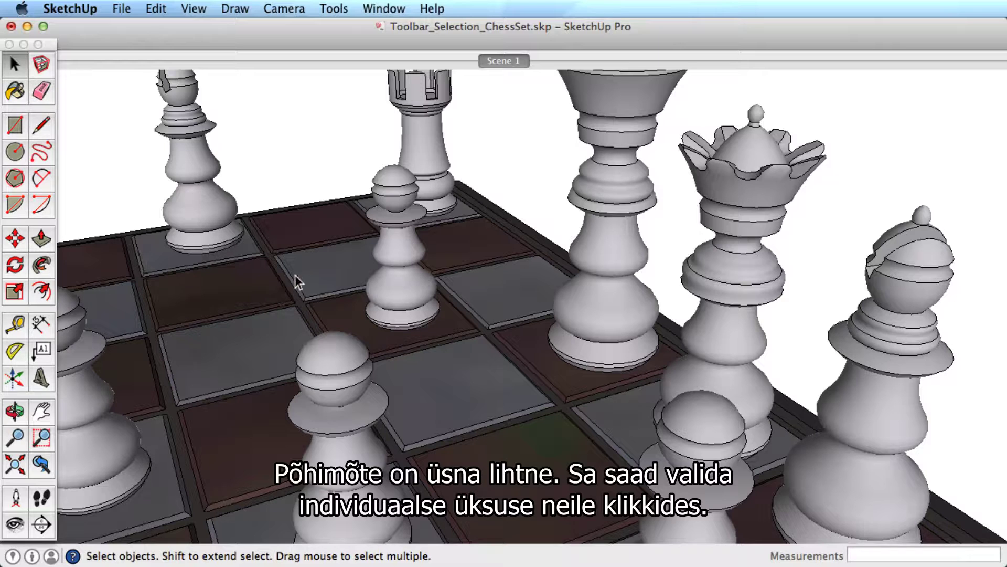
- Select individual faces and one edge of the chessboard squares, one at a time
left_click(259, 286)
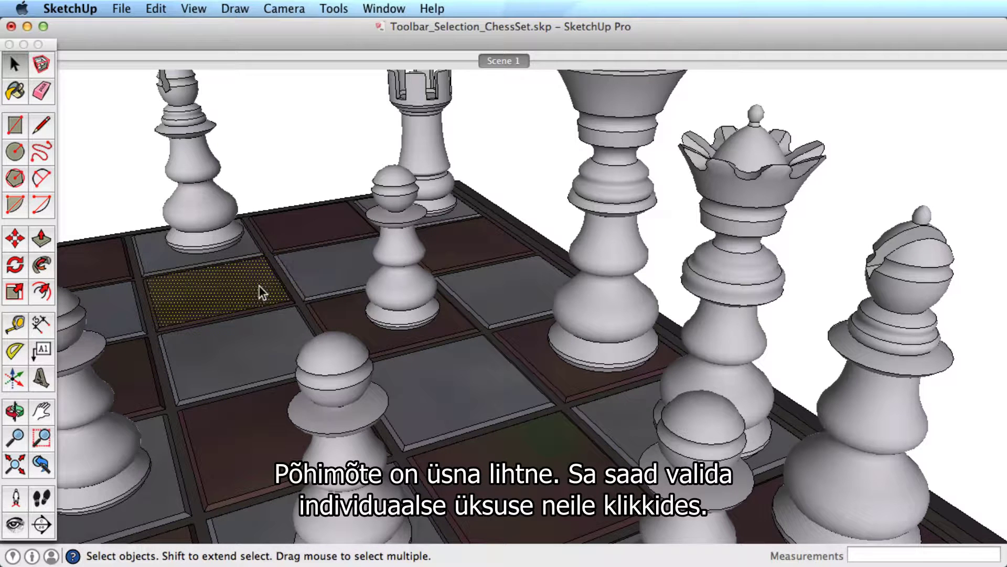
left_click(256, 353)
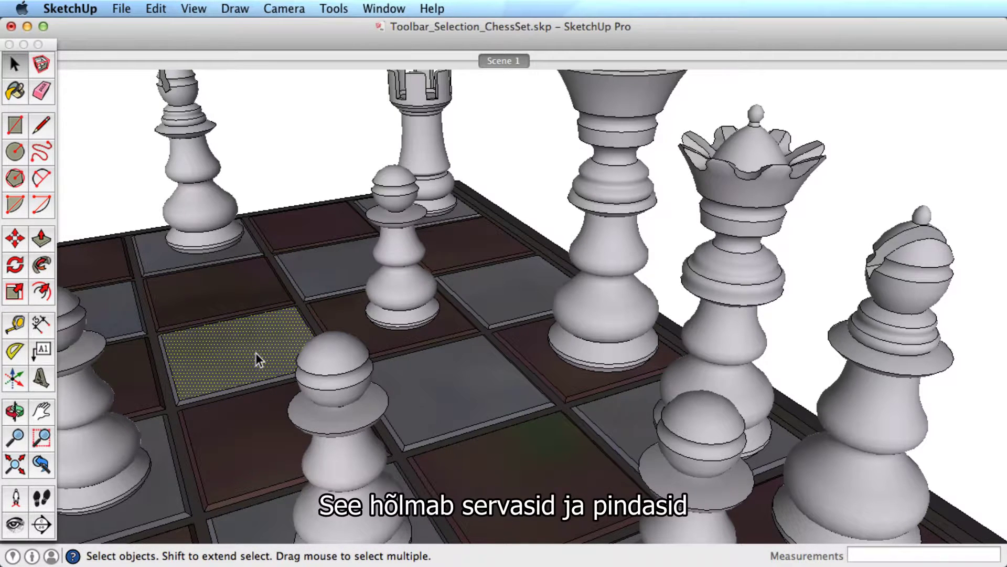
left_click(281, 287)
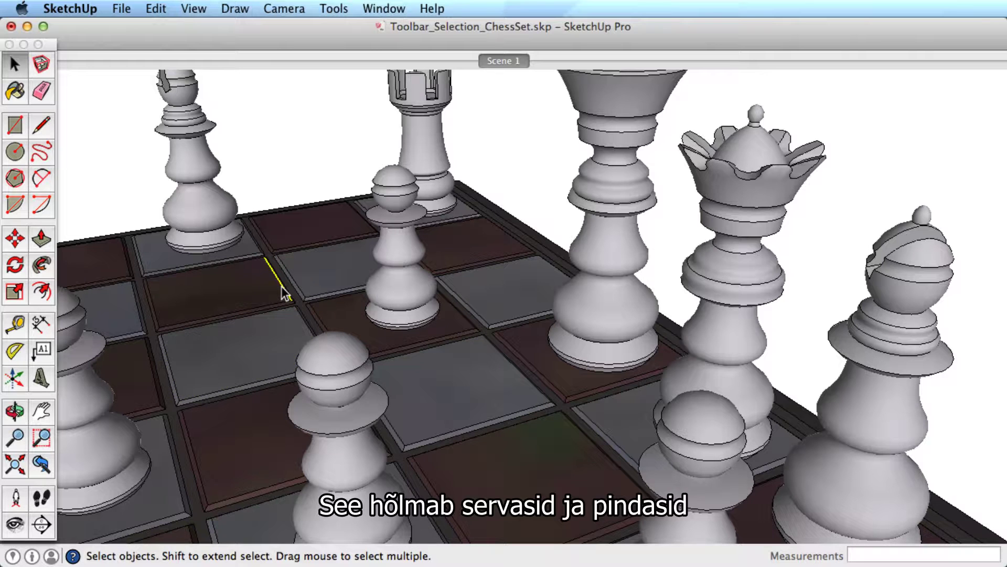
left_click(250, 306)
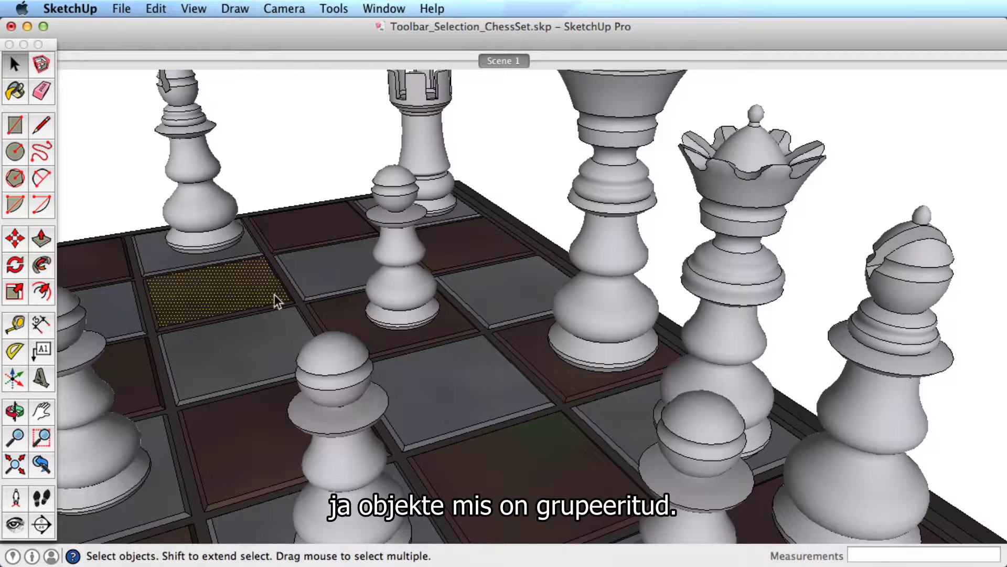
- Select whole grouped chess pieces one at a time: the far pawn, the large piece beside the queen, and the near pawn
left_click(413, 289)
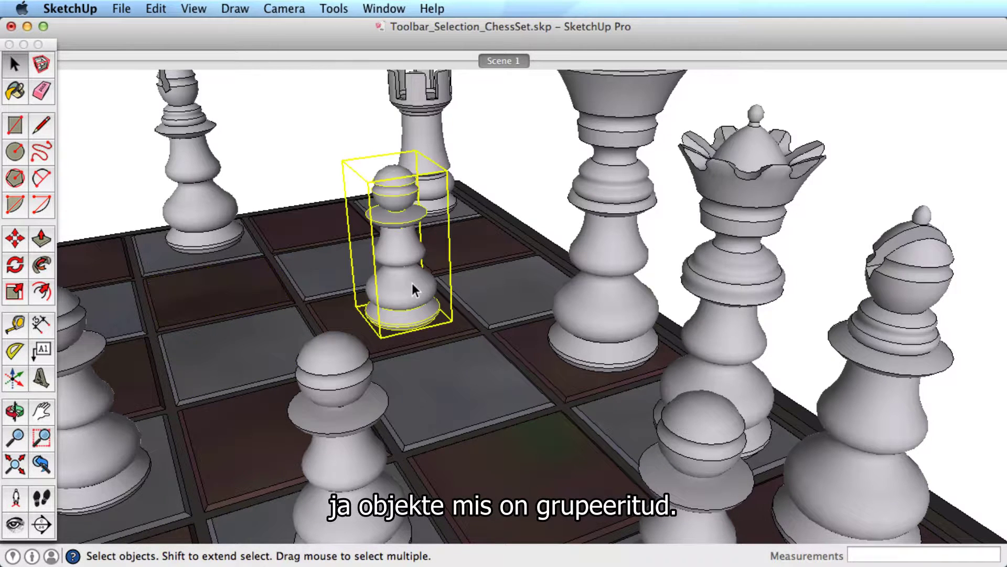
left_click(609, 302)
left_click(331, 461)
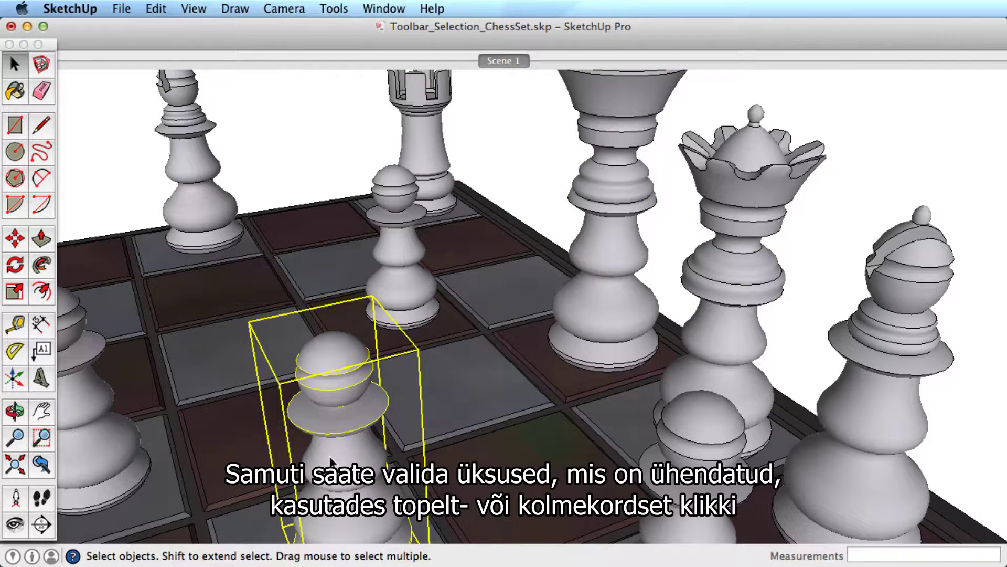
- Select a light square's face alone, extend it to its bounding edges, and extend it to all connected geometry
left_click(479, 380)
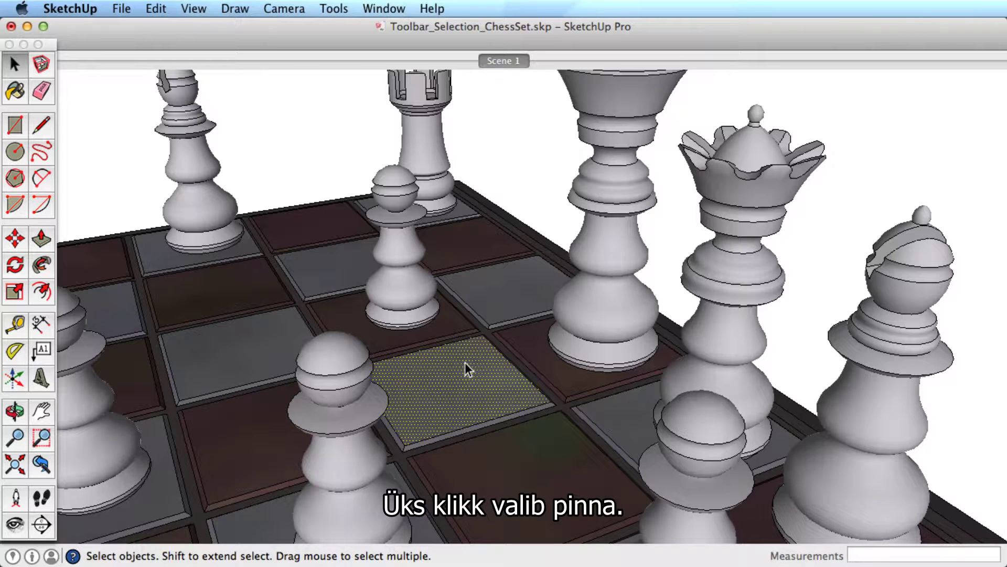
double_click(463, 386)
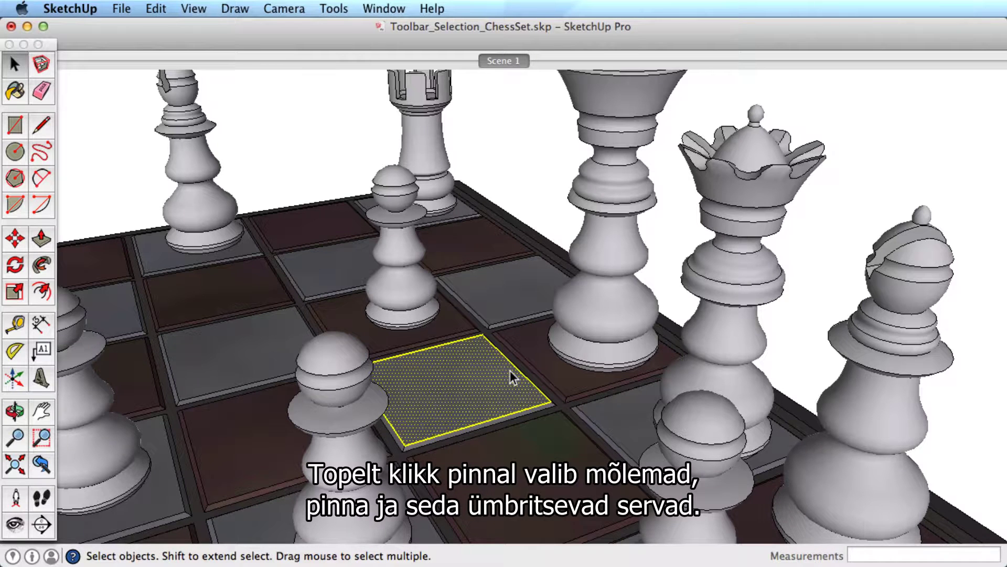
triple_click(458, 373)
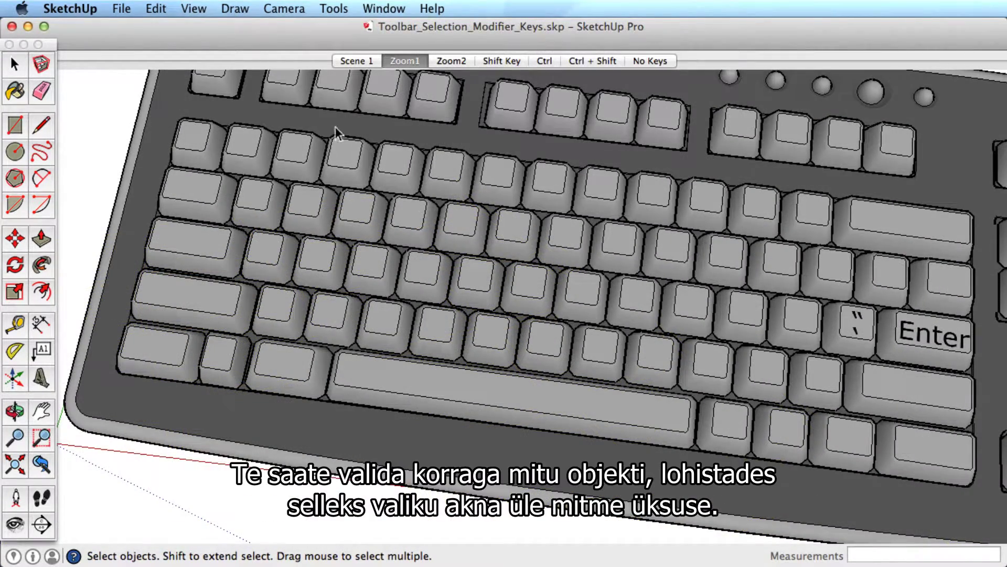
- Select two overlapping blocks of keycaps in the main key area in turn with an enclosing selection window, and clear the selection
left_click_drag(324, 122, 733, 404)
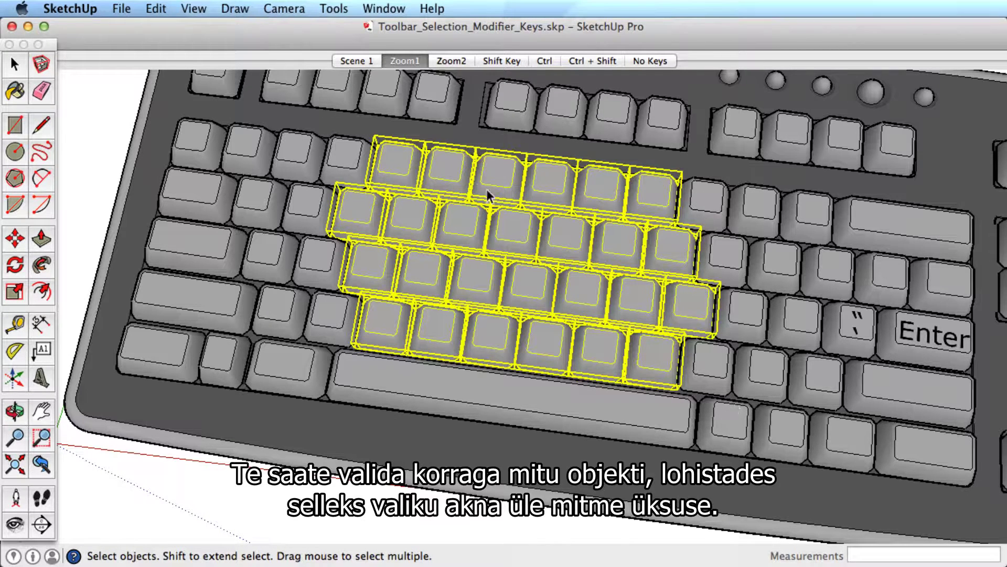
left_click_drag(480, 133, 876, 443)
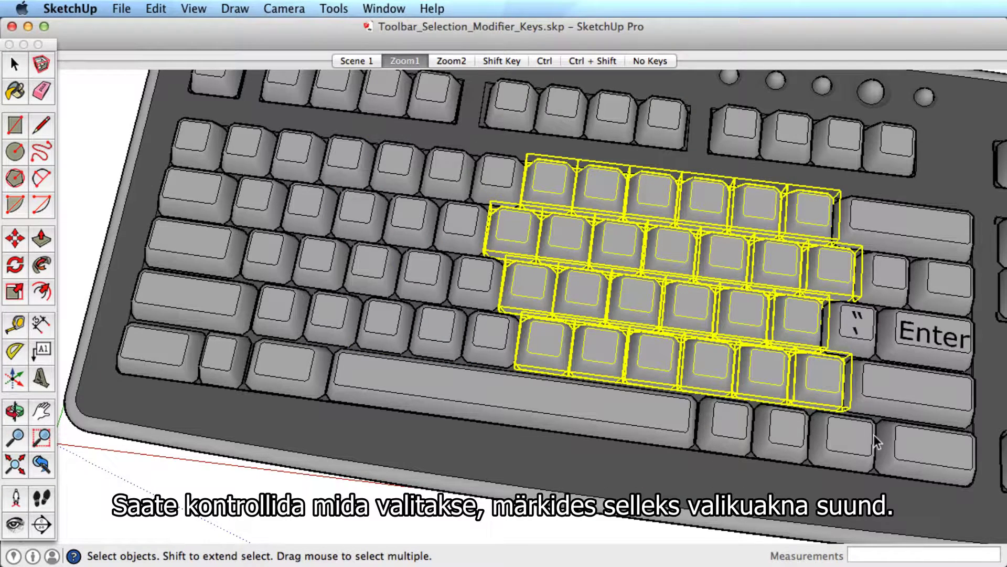
left_click(89, 156)
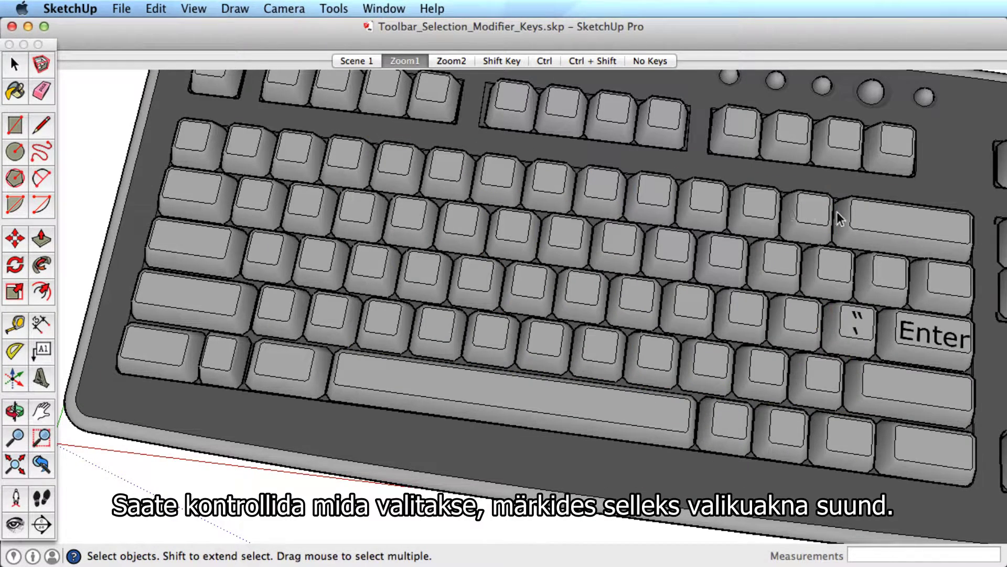
- Select four different blocks of keycaps in turn with a crossing window that includes everything it touches, and clear the selection
mouse_move(839, 353)
left_mouse_down()
mouse_move(776, 299)
mouse_move(356, 222)
left_mouse_up()
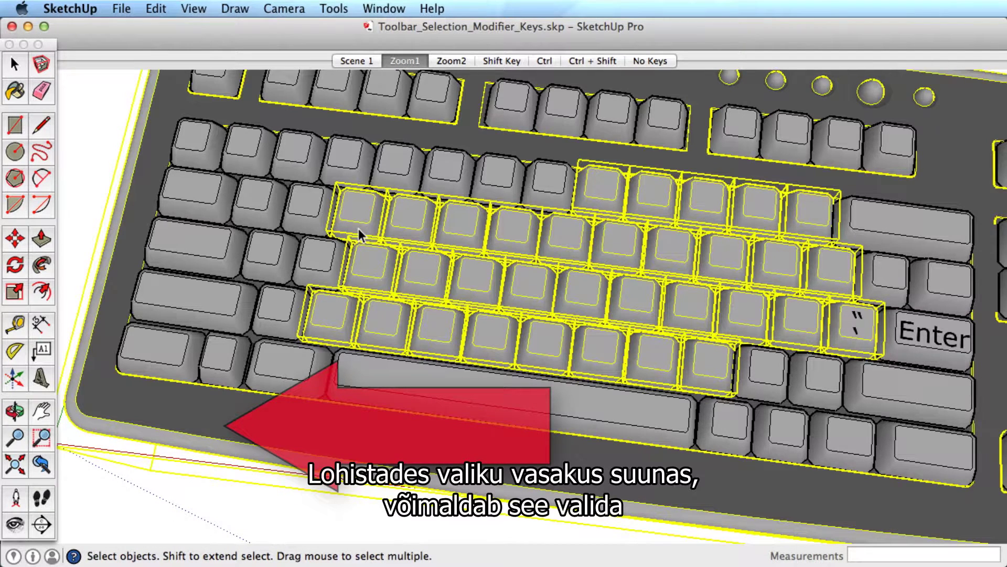
left_click_drag(611, 249, 268, 176)
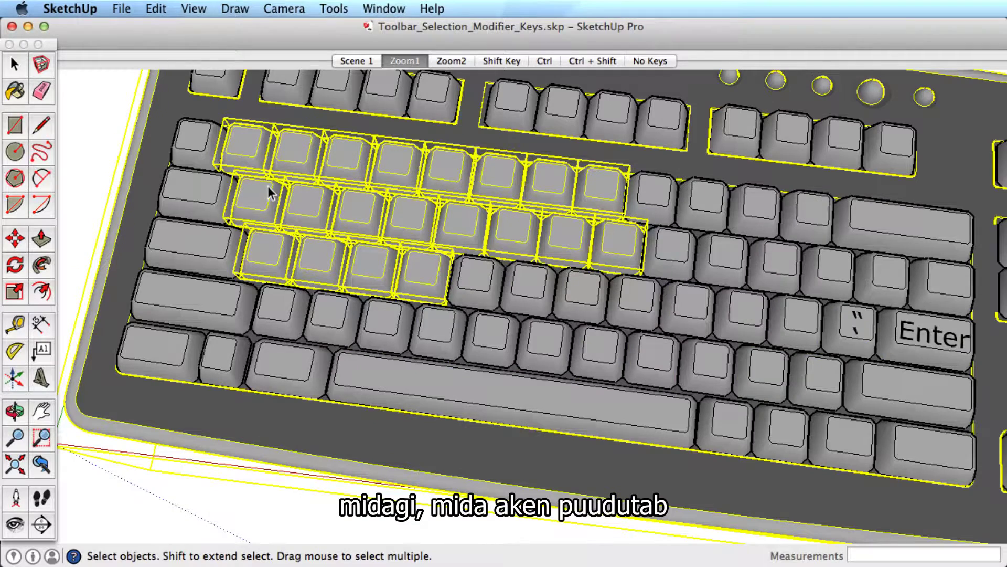
left_click_drag(894, 400, 504, 279)
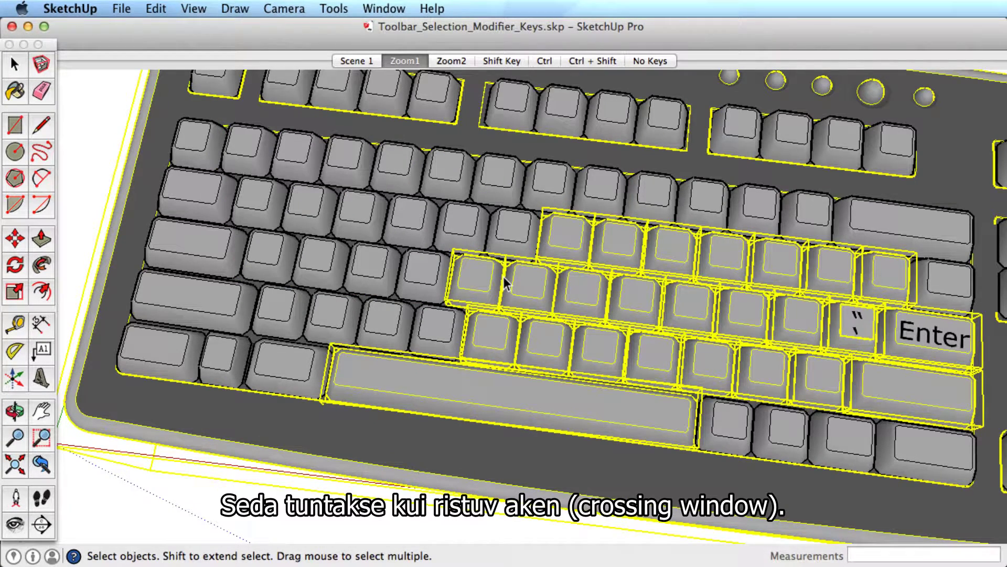
left_click_drag(662, 326, 340, 237)
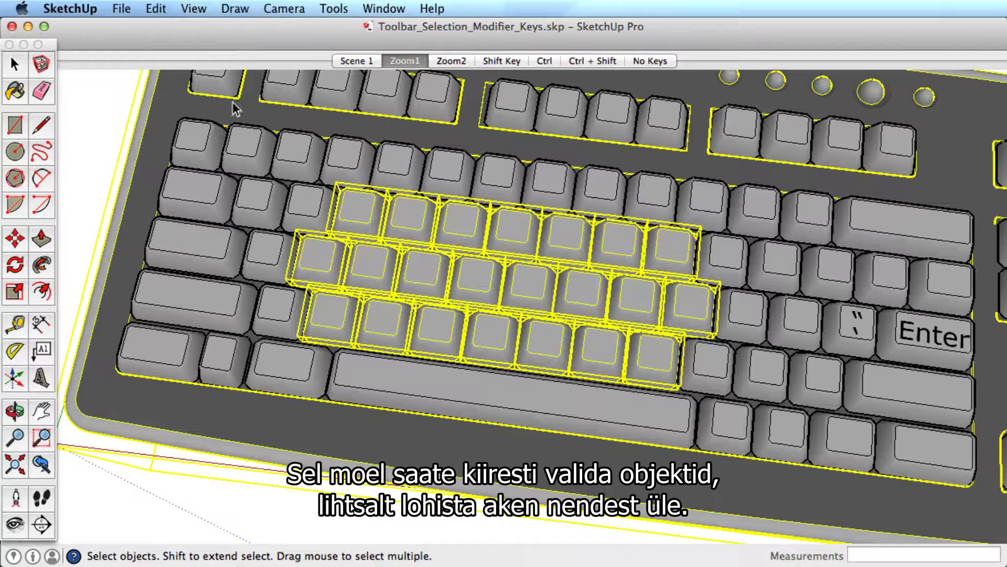
left_click(115, 109)
- Window-select only fully enclosed keycaps in several areas, ending with the block from the number row to the key beside the spacebar
left_click_drag(259, 142, 640, 329)
left_click_drag(382, 219, 763, 370)
left_click_drag(240, 245, 733, 458)
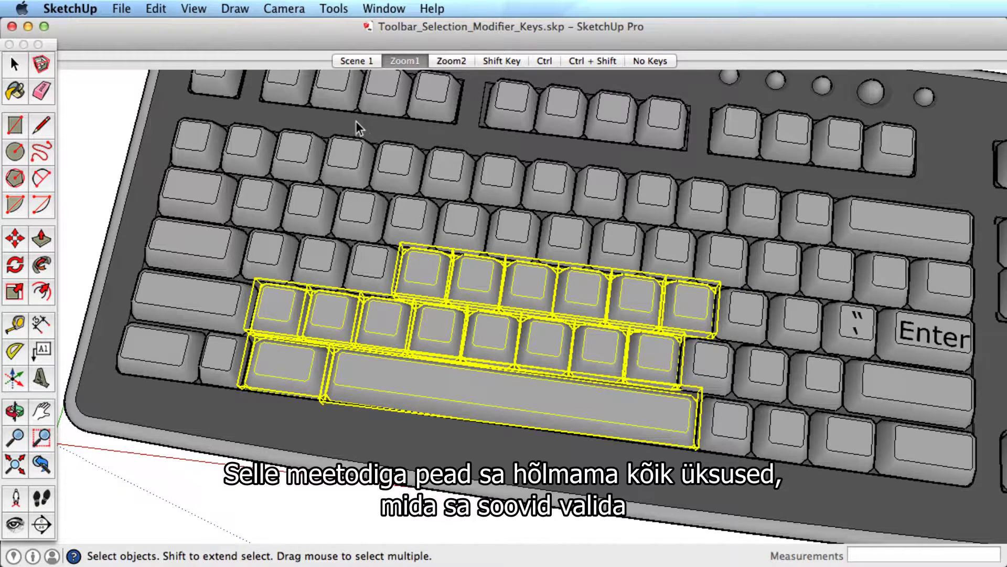
left_click_drag(356, 121, 796, 466)
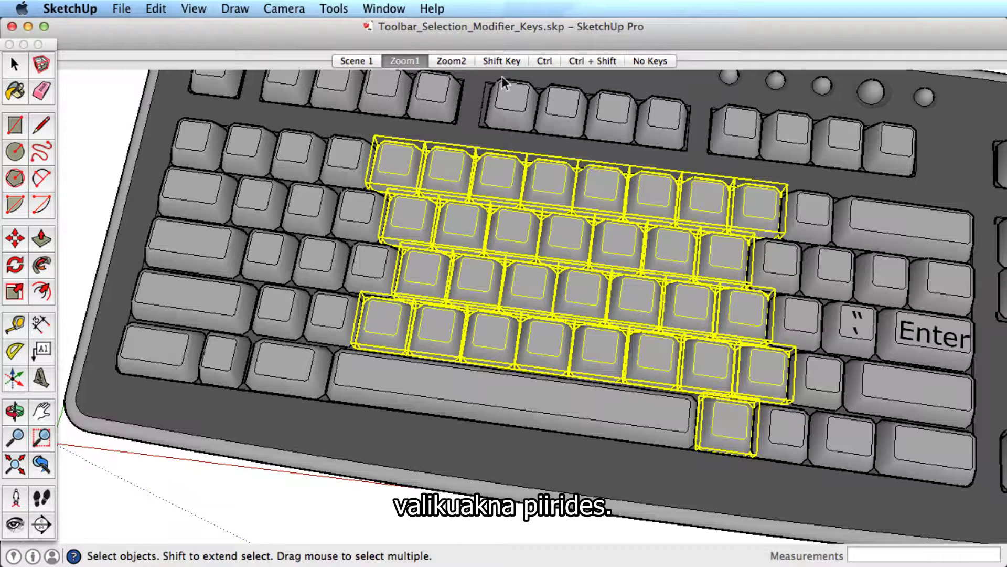
- Show the Shift Key scene and toggle five keycaps out of the selection, two in the number row and three in the row below
left_click(501, 61)
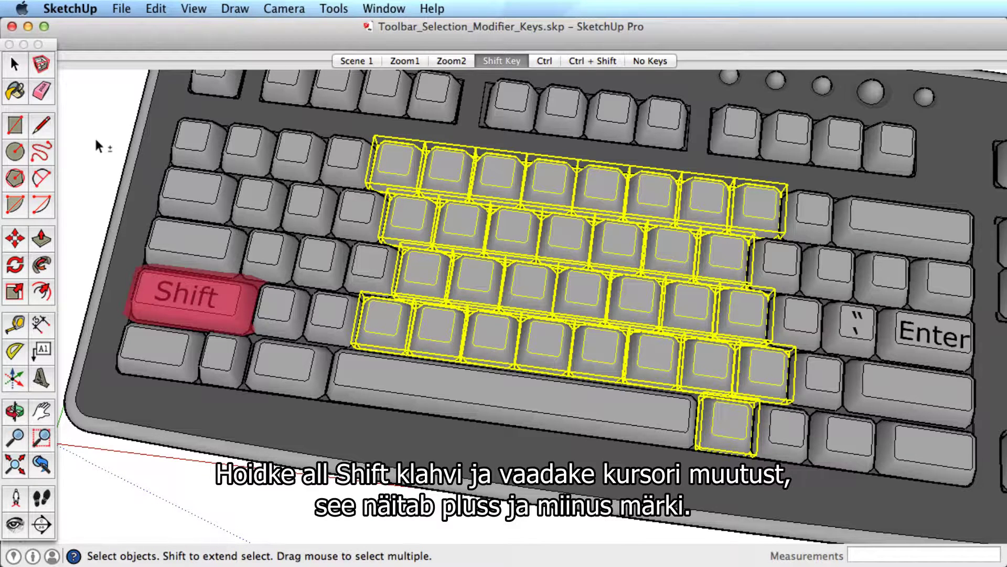
left_click(465, 211, "shift")
left_click(519, 189, "shift")
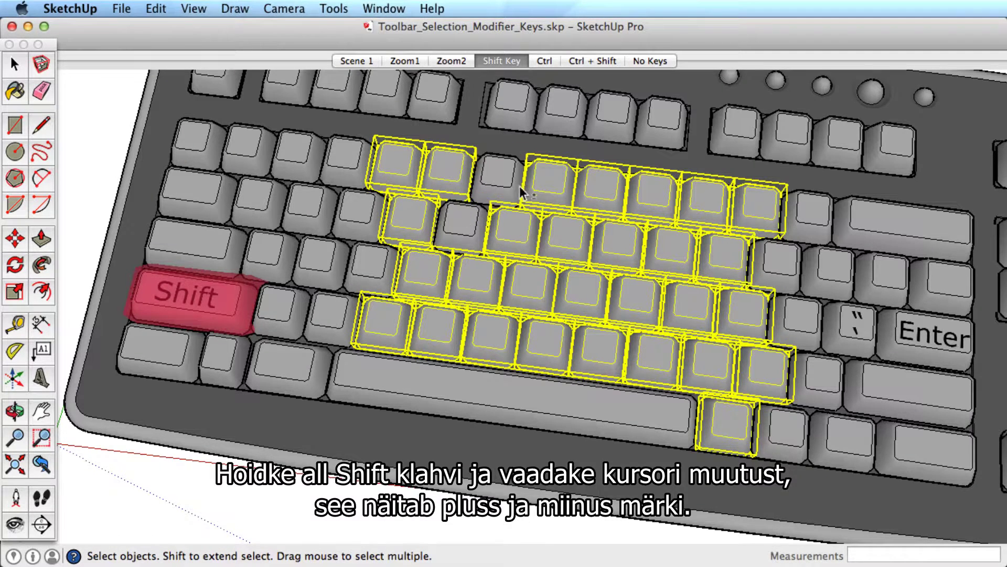
left_click(568, 237, "shift")
left_click(511, 233, "shift")
left_click(548, 181, "shift")
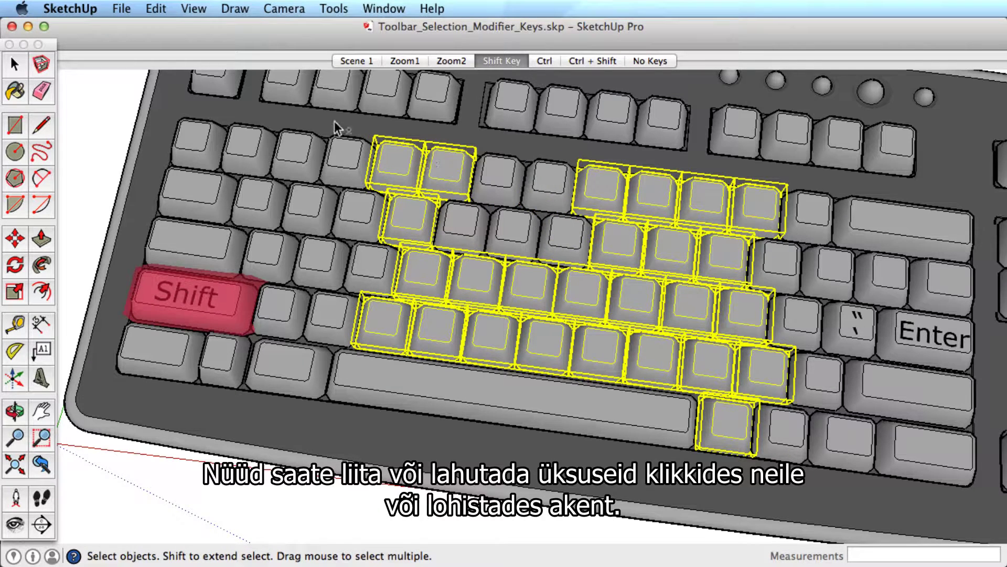
- Toggle a block of four keycaps near the keyboard's upper-left corner into the selection and two single selected keycaps out of it
left_click_drag(209, 115, 344, 262, "shift")
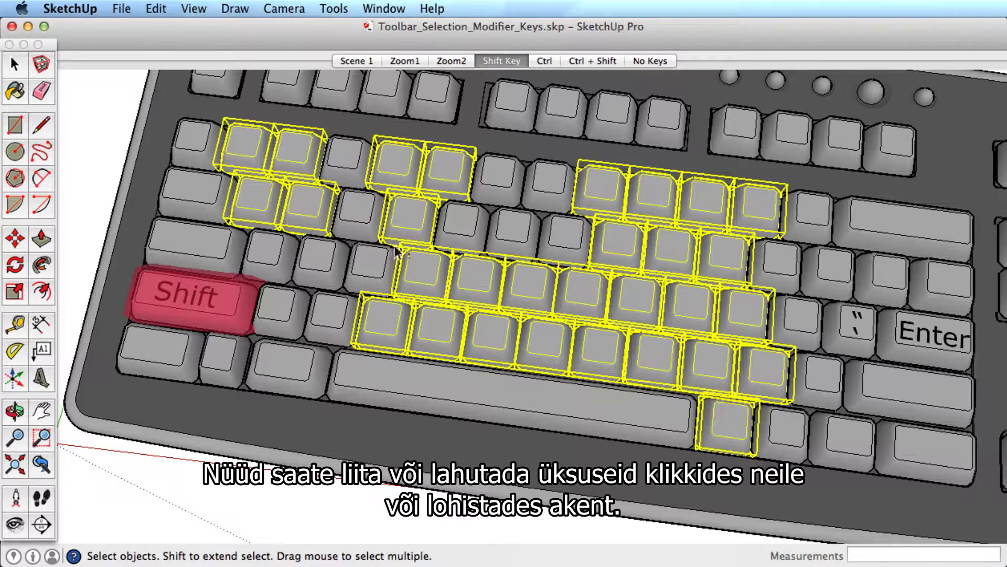
left_click(426, 223, "shift")
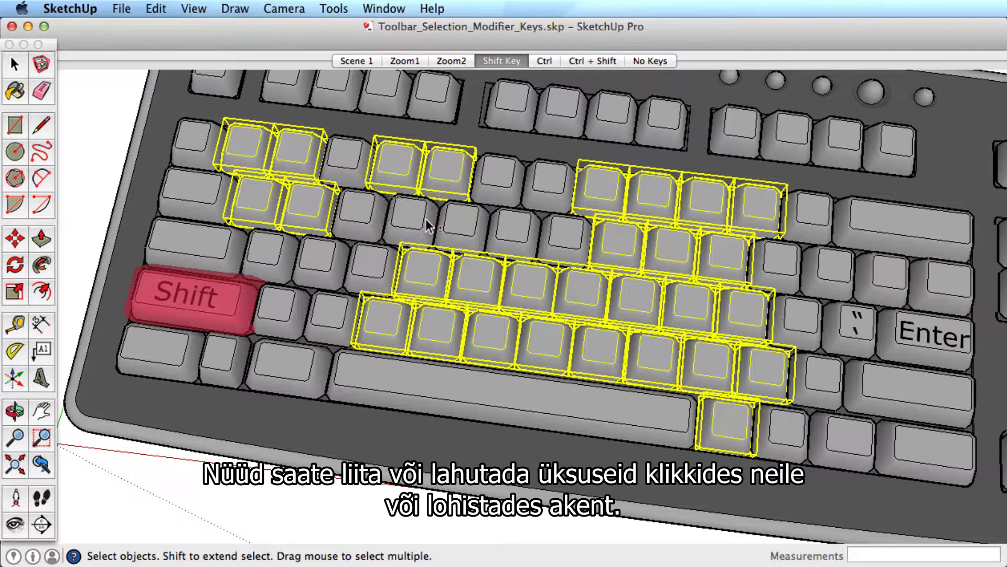
left_click(445, 171, "shift")
- Show the Ctrl scene and add five keycaps to the selection, three in the row below the number row and two in the number row
left_click(548, 62)
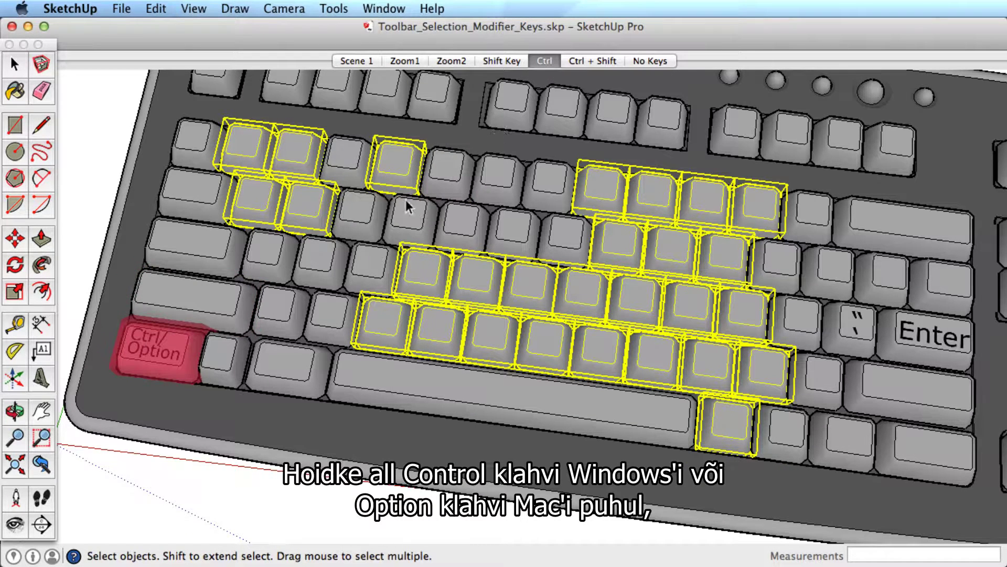
left_click(353, 207, "alt")
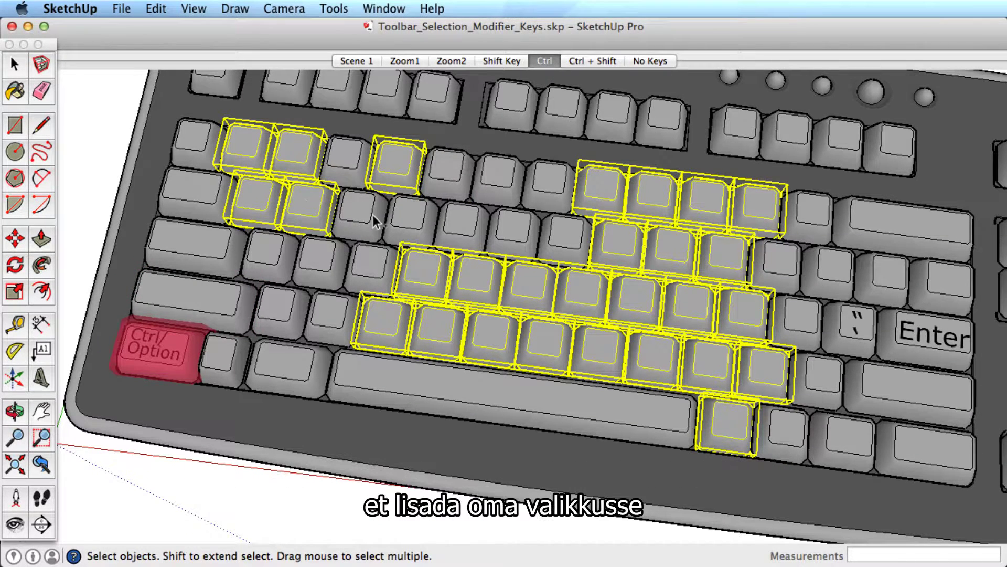
left_click(413, 223, "alt")
left_click(446, 225, "alt")
left_click(446, 179, "alt")
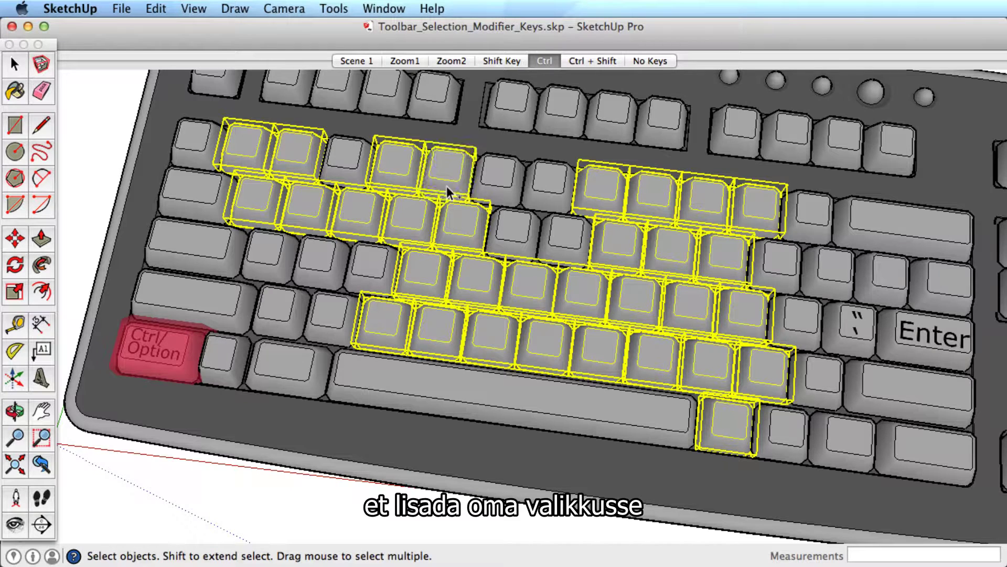
left_click(348, 157, "alt")
- Show the Ctrl + Shift scene and subtract individual keycaps in the number row and the row below from the selection
left_click(587, 58)
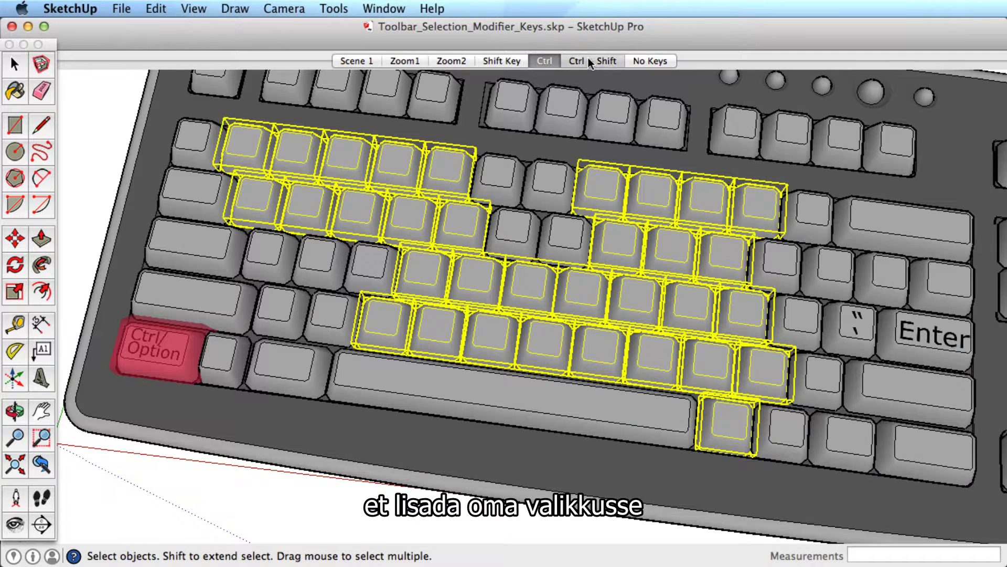
left_click(359, 205, "alt+shift")
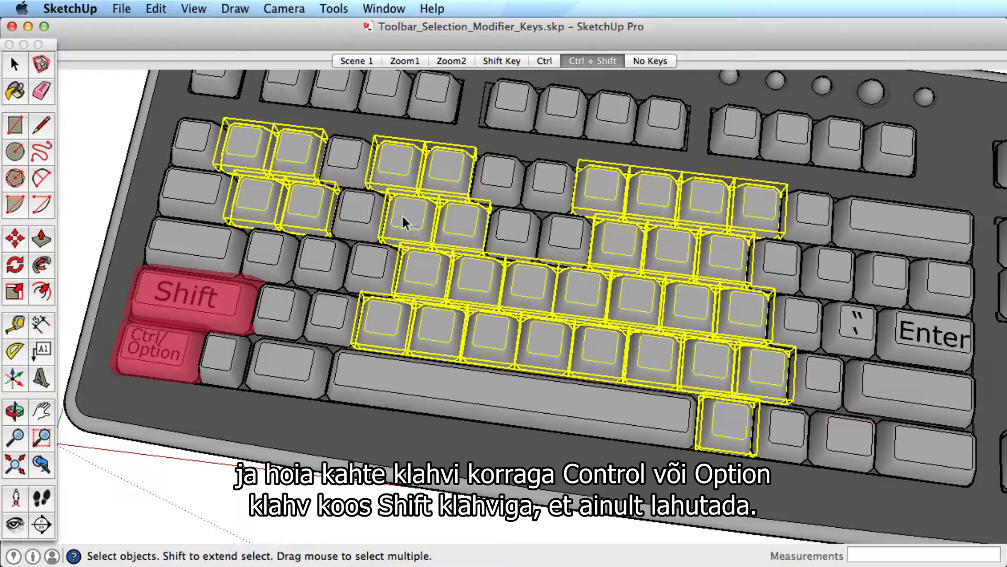
left_click(412, 217, "alt+shift")
left_click(468, 224, "alt+shift")
left_click(452, 176, "alt+shift")
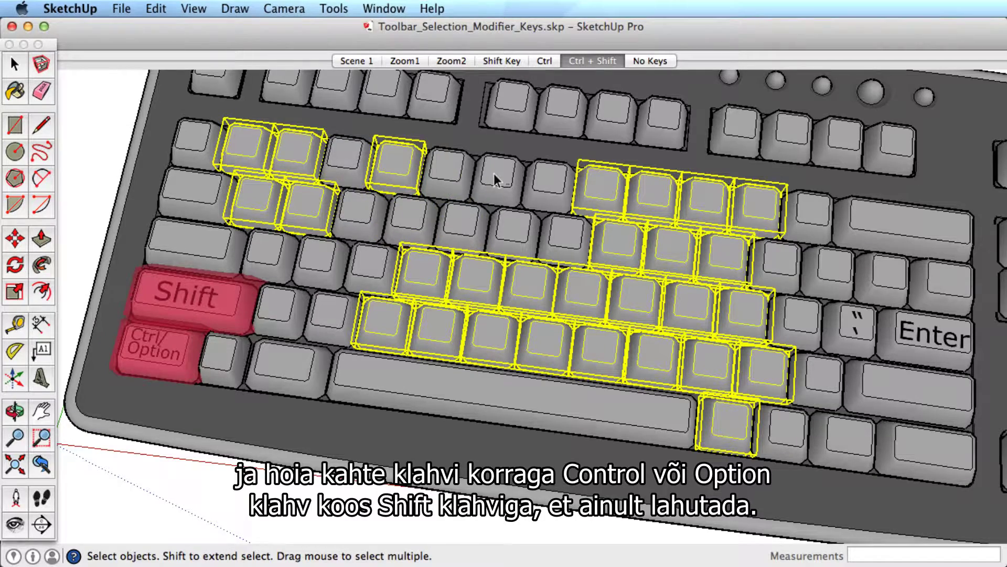
left_click(401, 168, "alt+shift")
left_click(289, 212, "alt+shift")
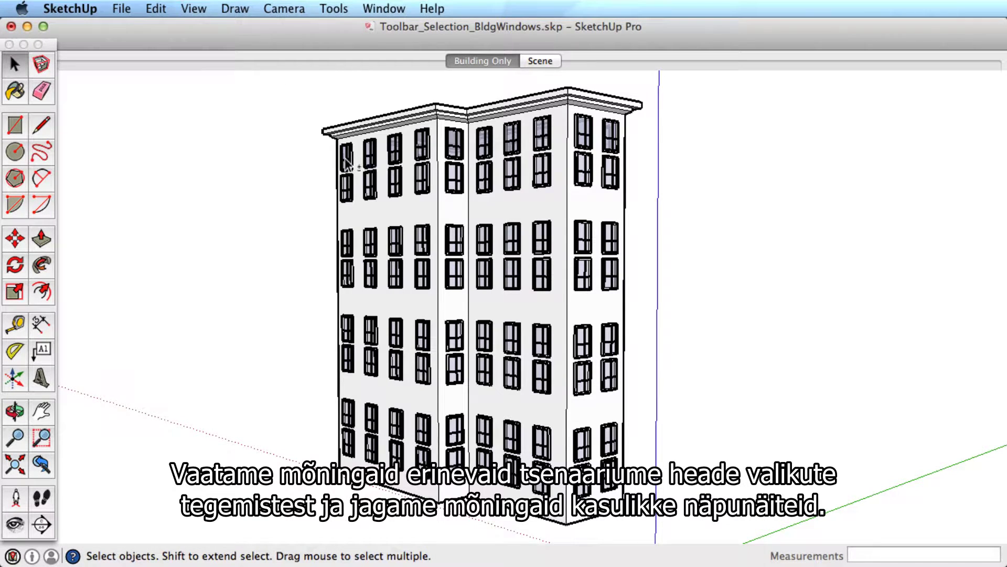
- Add the remaining top-row windows on the building's visible facades to the selection, up to the last window around the corner
left_click(403, 154, "shift")
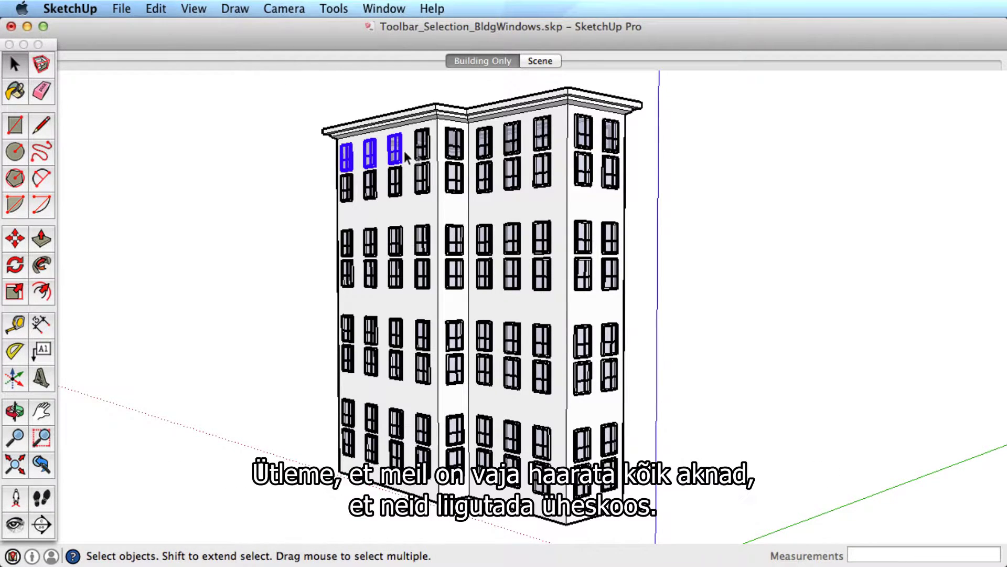
left_click(459, 147, "shift")
left_click(482, 143, "shift")
left_click(509, 143, "shift")
left_click(544, 140, "shift")
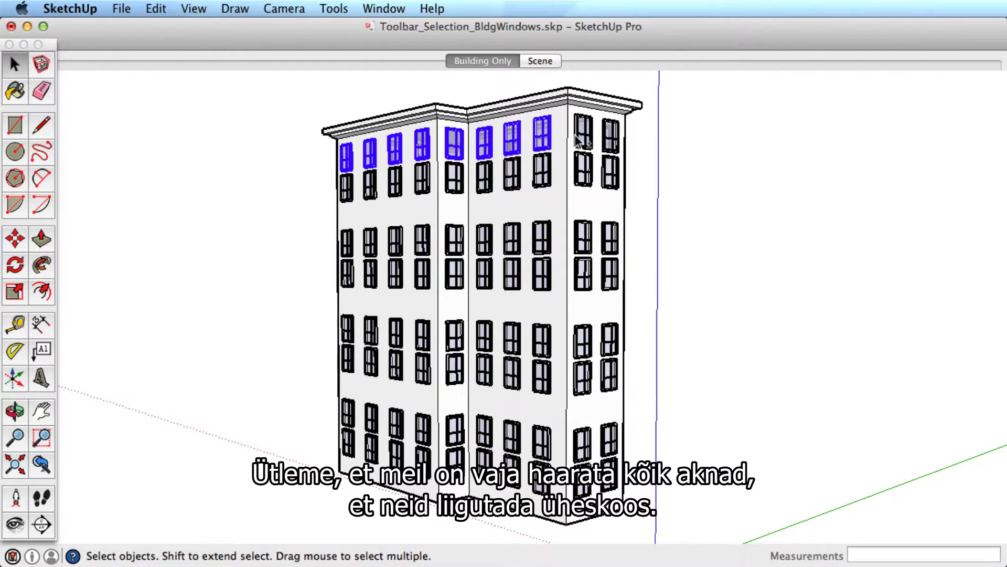
left_click(583, 135, "shift")
left_click(614, 138, "shift")
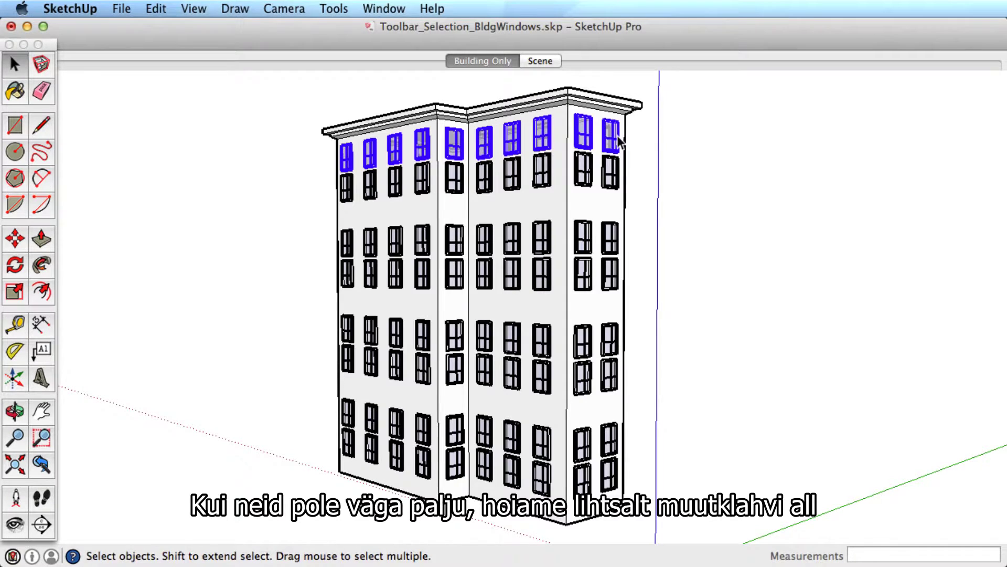
- Add the eight top-row windows on the building's opposite side, including the recess wall's window, to the existing selection
key("o")
left_click_drag(704, 164, 434, 194)
key("space")
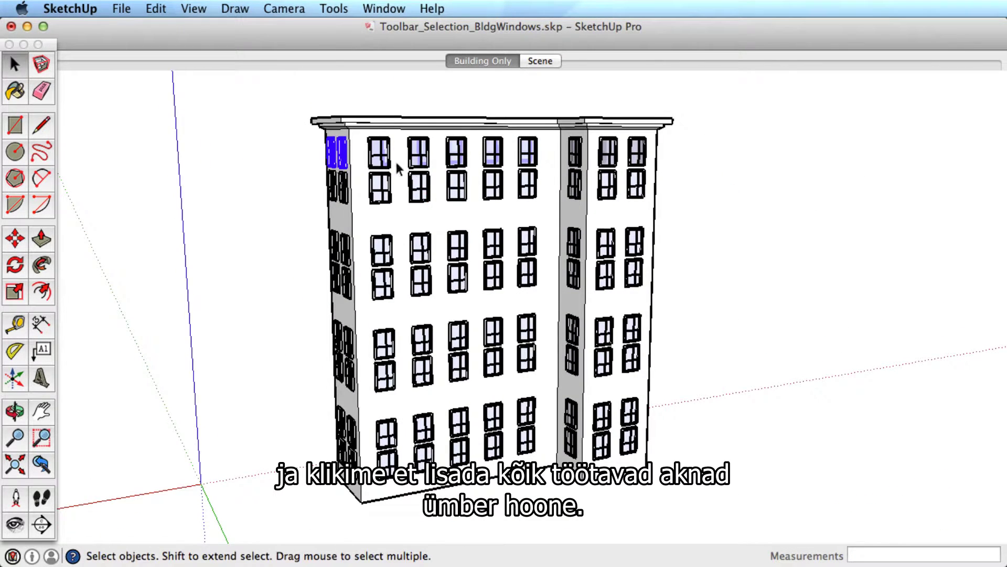
left_click(381, 154, "shift")
left_click(418, 151, "shift")
left_click(460, 152, "shift")
left_click(492, 153, "shift")
left_click(527, 152, "shift")
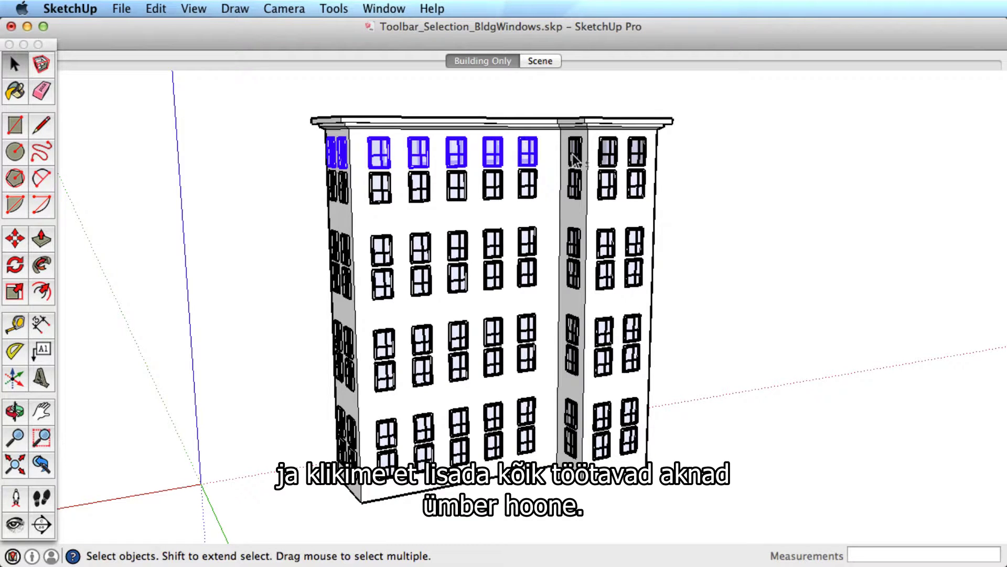
left_click(608, 153, "shift")
left_click(637, 152, "shift")
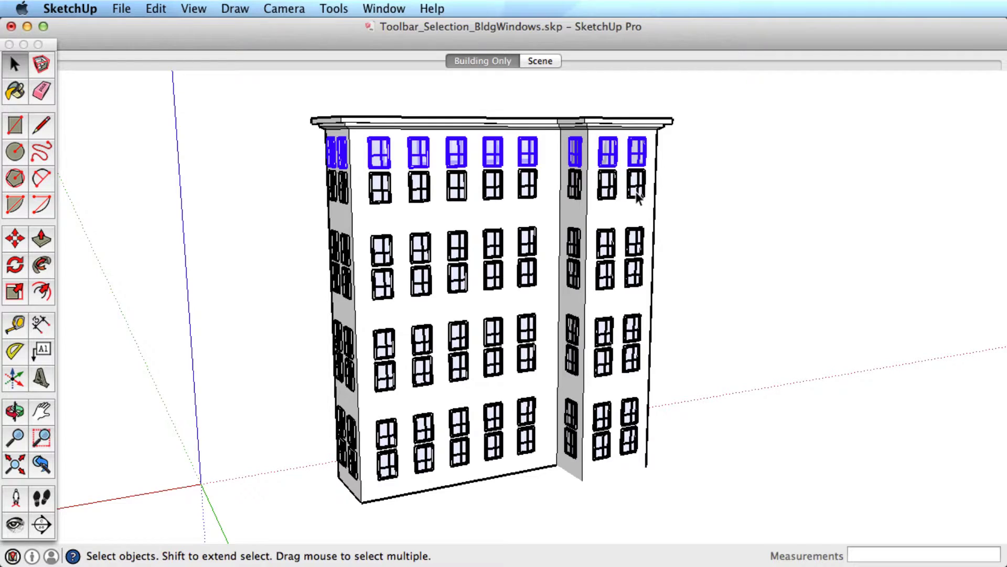
- Clear the selection and show the Building Only scene in parallel projection from the standard Front view
left_click(276, 141)
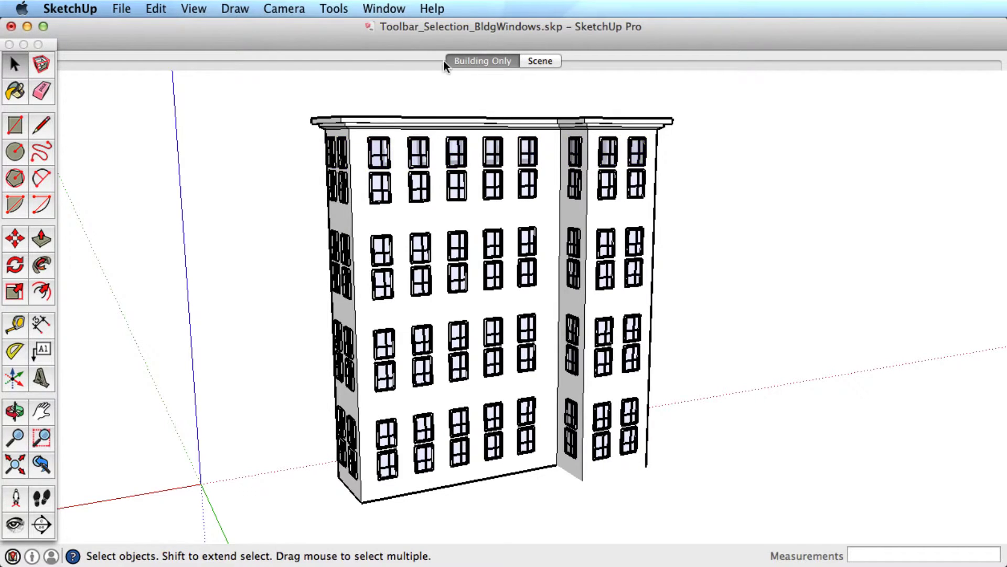
left_click(478, 61)
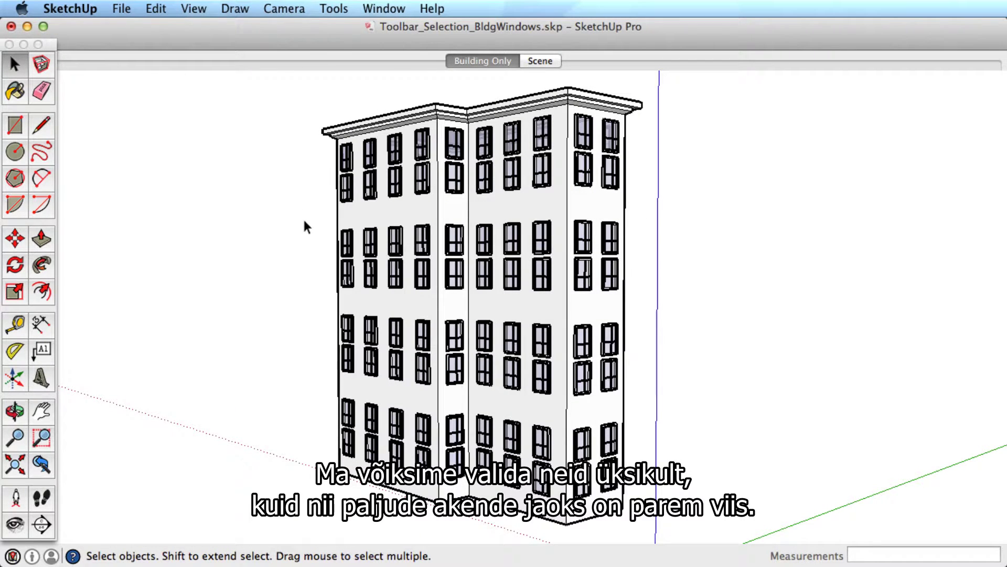
left_click(295, 8)
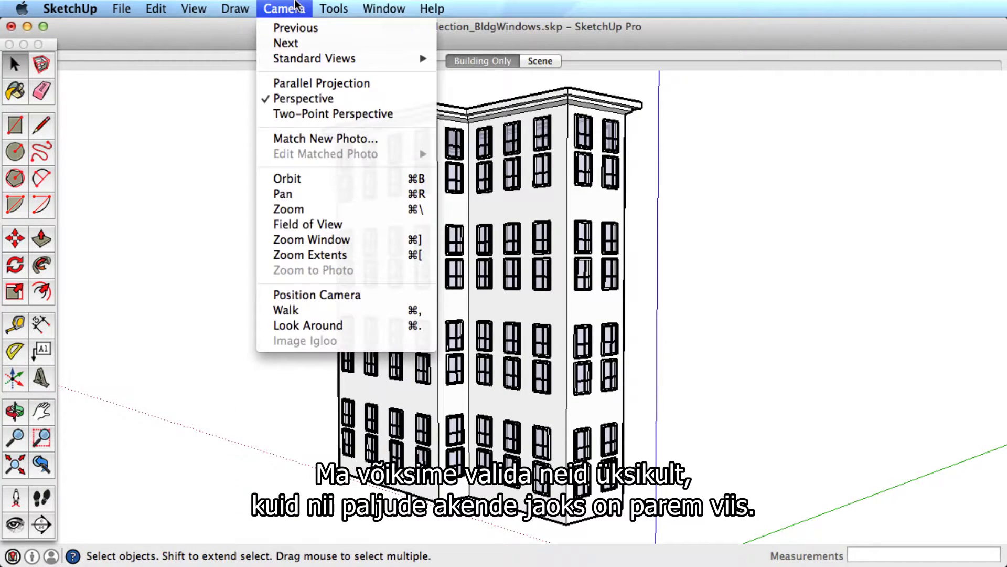
left_click(303, 98)
left_click(289, 9)
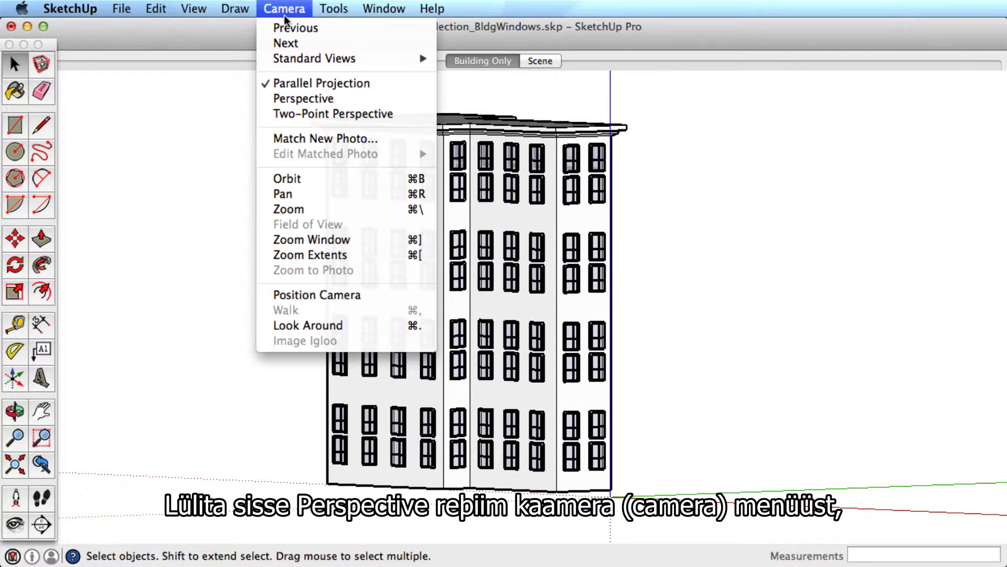
mouse_move(286, 58)
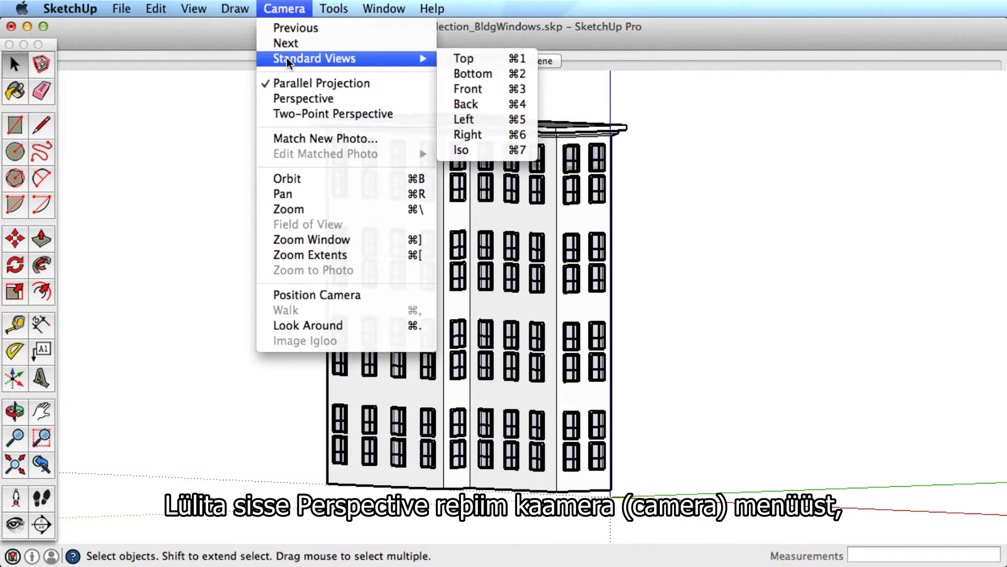
left_click(512, 88)
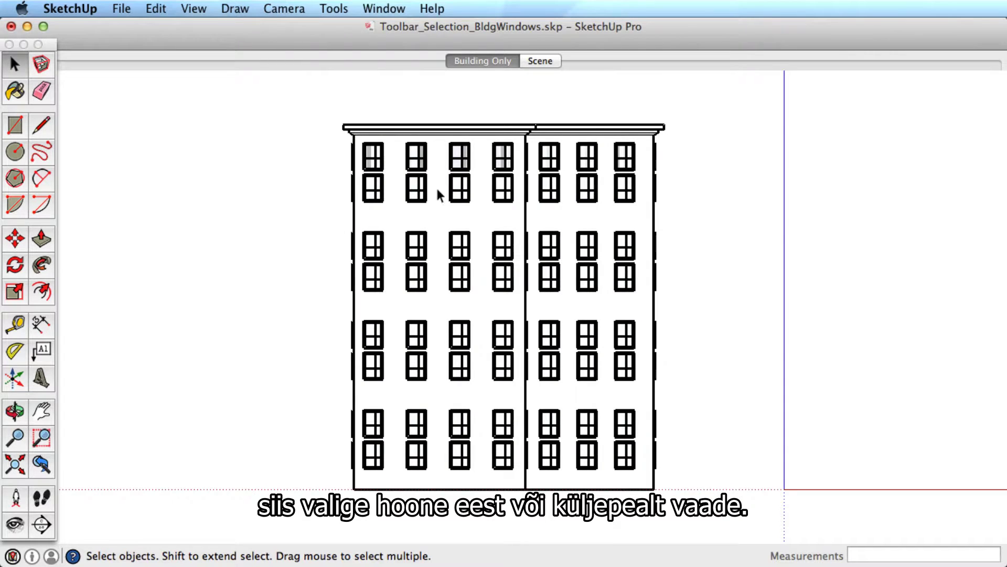
- Select the upper row of windows on each of the four floors with selection windows spanning the full facade
scroll(456, 175, "up", 4)
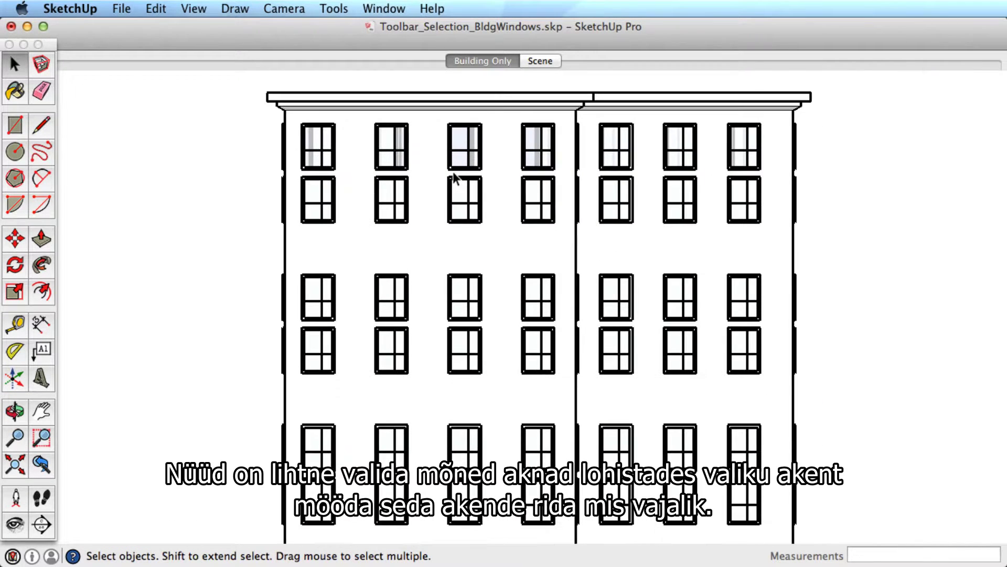
left_click_drag(238, 116, 830, 181)
left_click_drag(231, 253, 860, 335, "shift")
left_click_drag(263, 401, 815, 481, "shift")
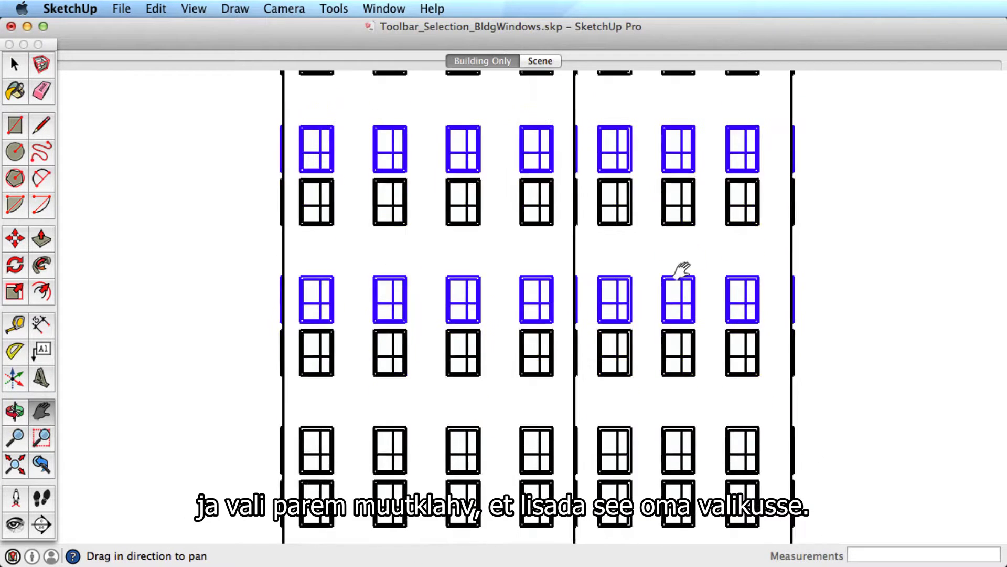
left_click_drag(674, 269, 682, 257)
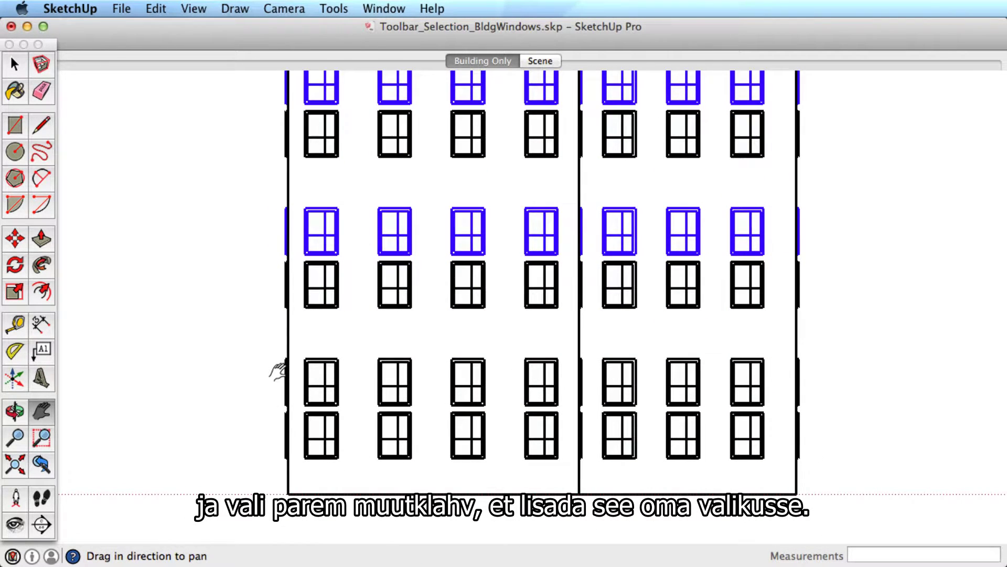
key("space")
left_click_drag(249, 348, 873, 419, "shift")
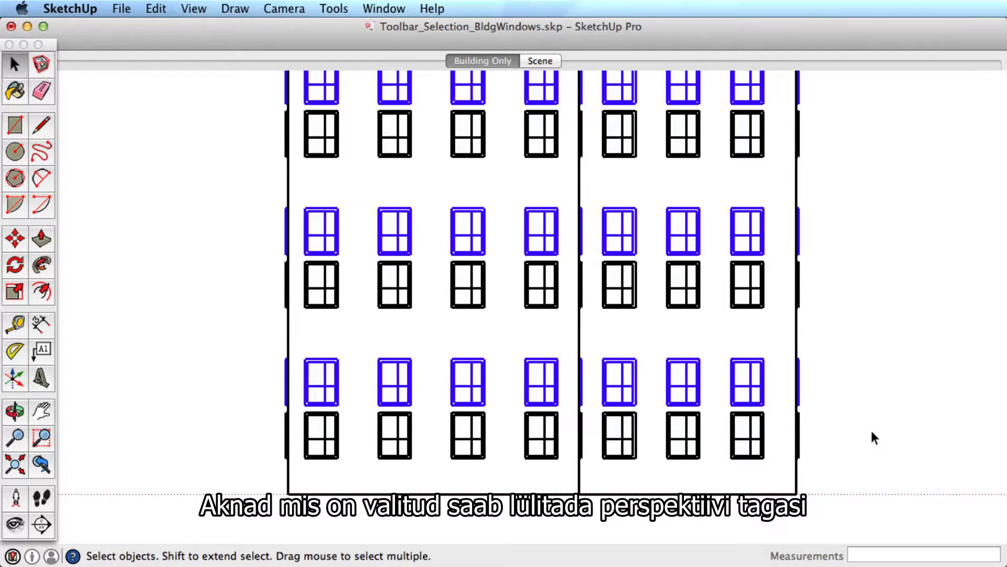
- Switch back to perspective and view the selected window rows from around the building's corner
left_click(284, 9)
left_click(290, 100)
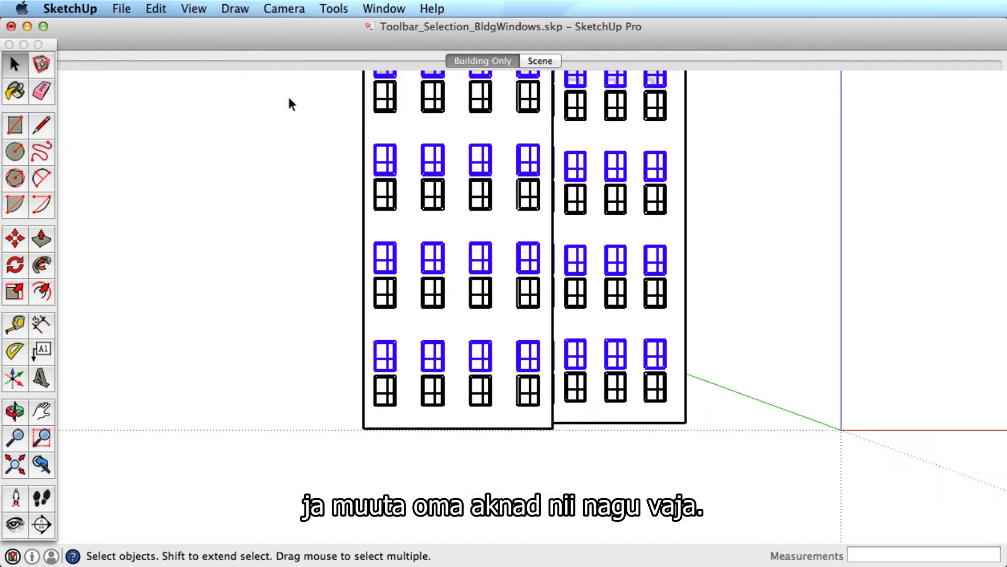
middle_click_drag(485, 228, 611, 286, "shift")
left_click_drag(610, 286, 350, 339)
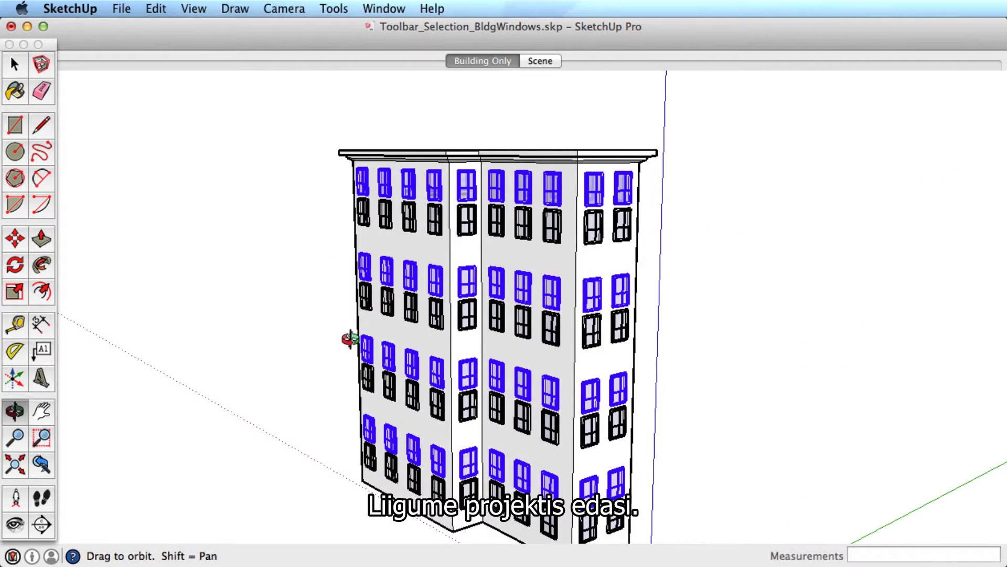
- Show the scene named Scene and clear the window selection
left_click(552, 57)
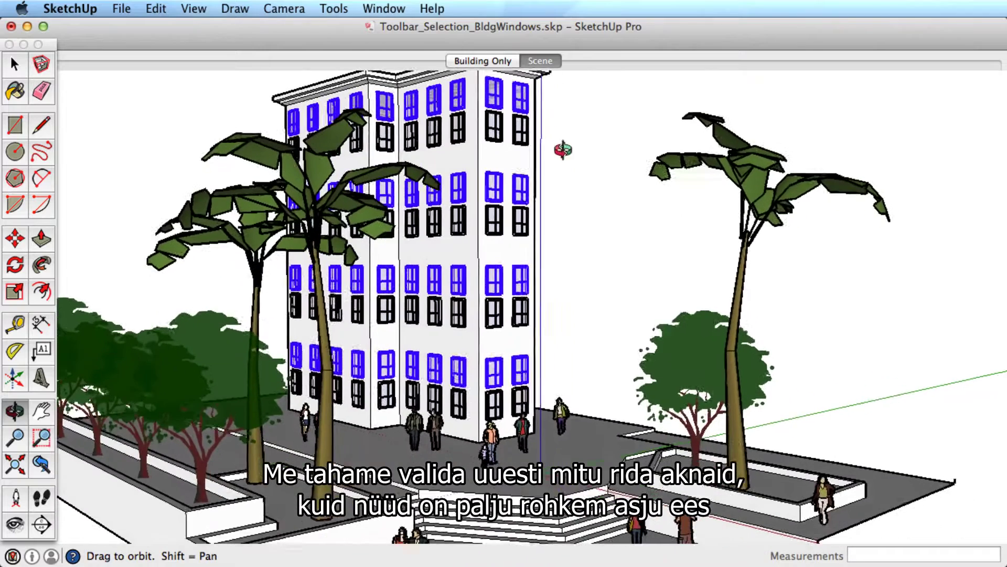
key("space")
left_click(573, 193)
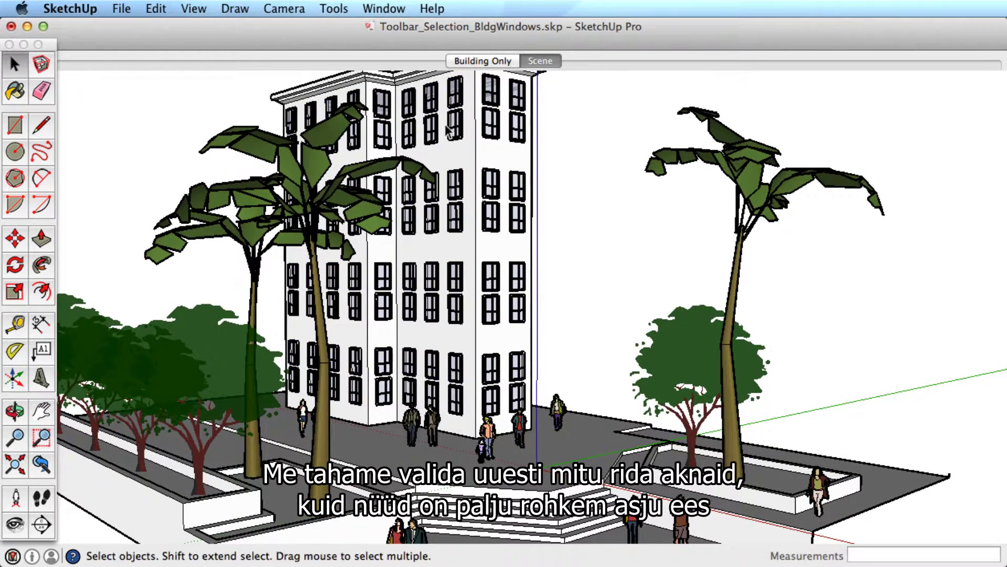
- Switch to parallel projection and look at the building and its surroundings from the standard Front view
left_click(277, 8)
left_click(272, 97)
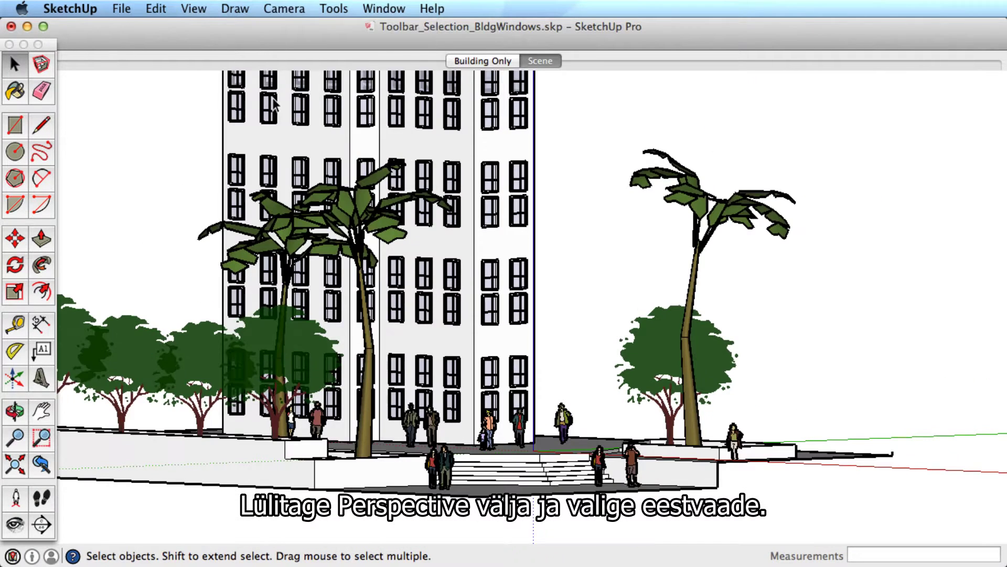
left_click(284, 8)
mouse_move(290, 59)
left_click(451, 90)
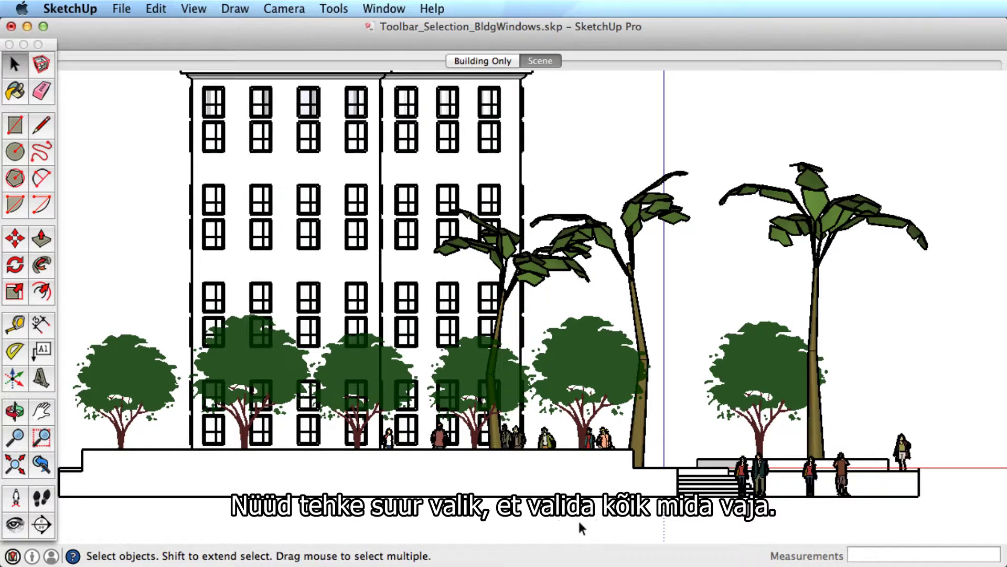
- Select the building with a large crossing window, and remove the trees, palms and people in front from the selection
left_click_drag(569, 516, 156, 81)
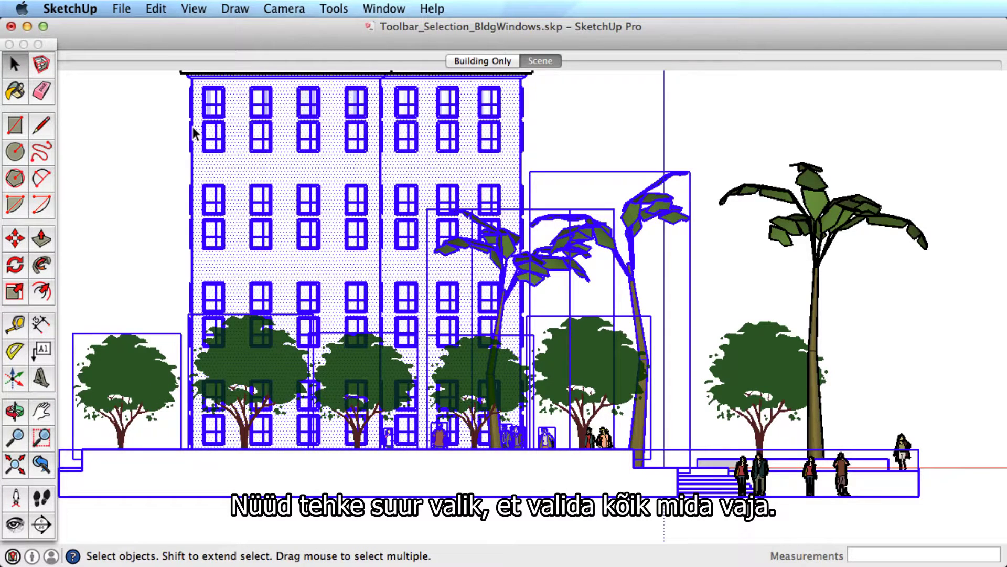
left_click(141, 391, "shift")
left_click(240, 375, "shift")
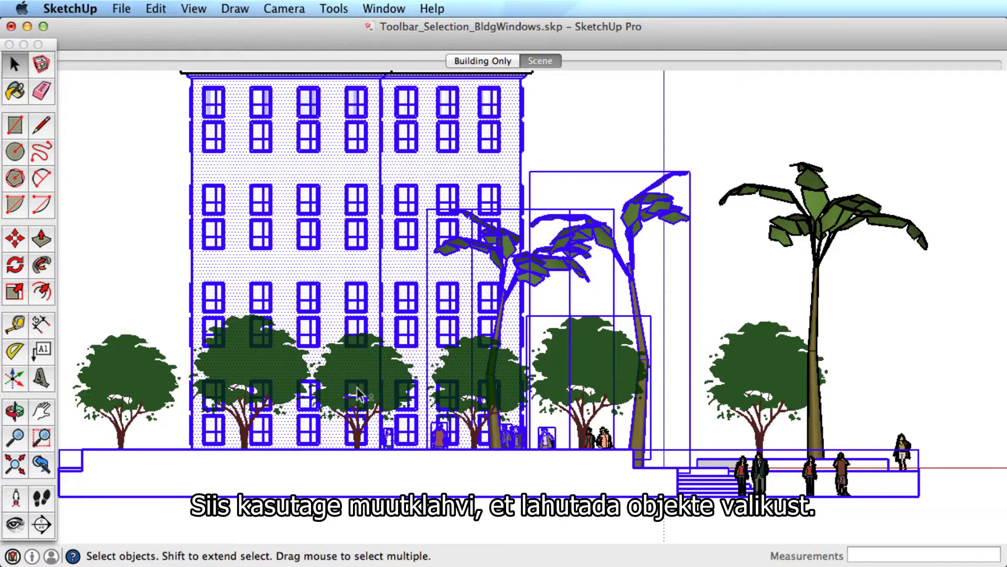
left_click(553, 372, "shift")
left_click_drag(708, 270, 554, 173, "shift")
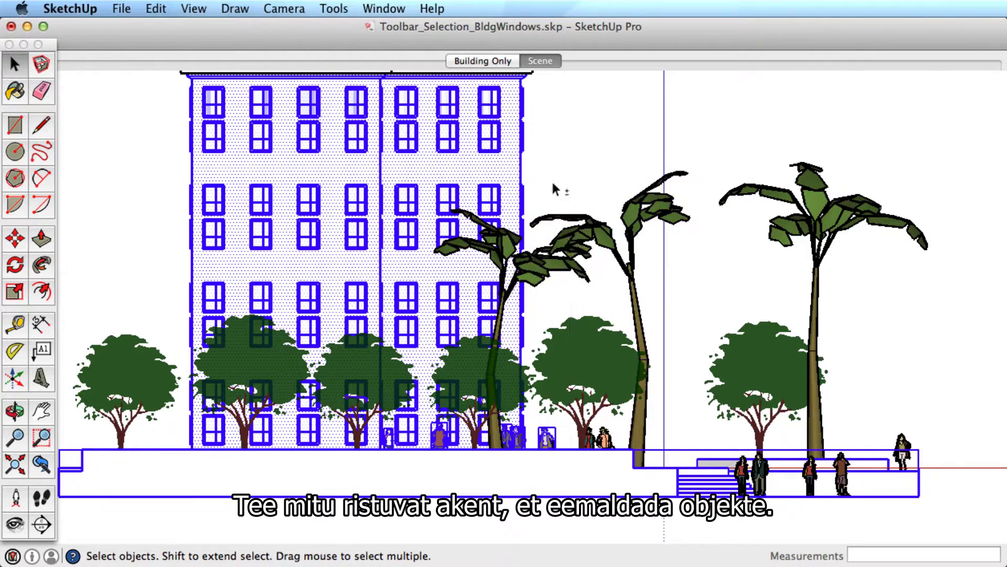
left_click(546, 436, "shift")
left_click(506, 444, "shift")
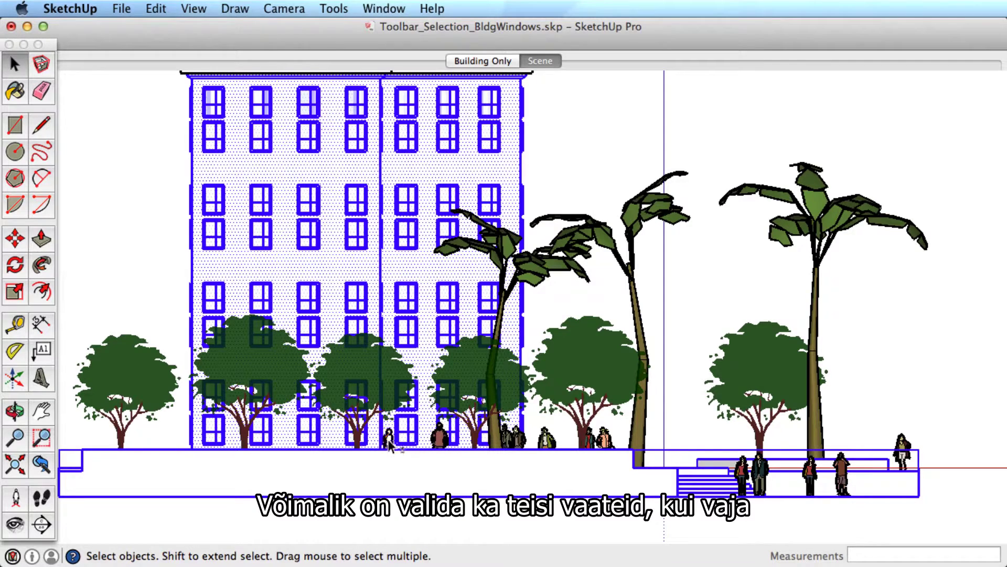
- Switch to the standard Left view and remove the base platform beside the building from the selection
left_click(235, 9)
mouse_move(284, 9)
mouse_move(272, 60)
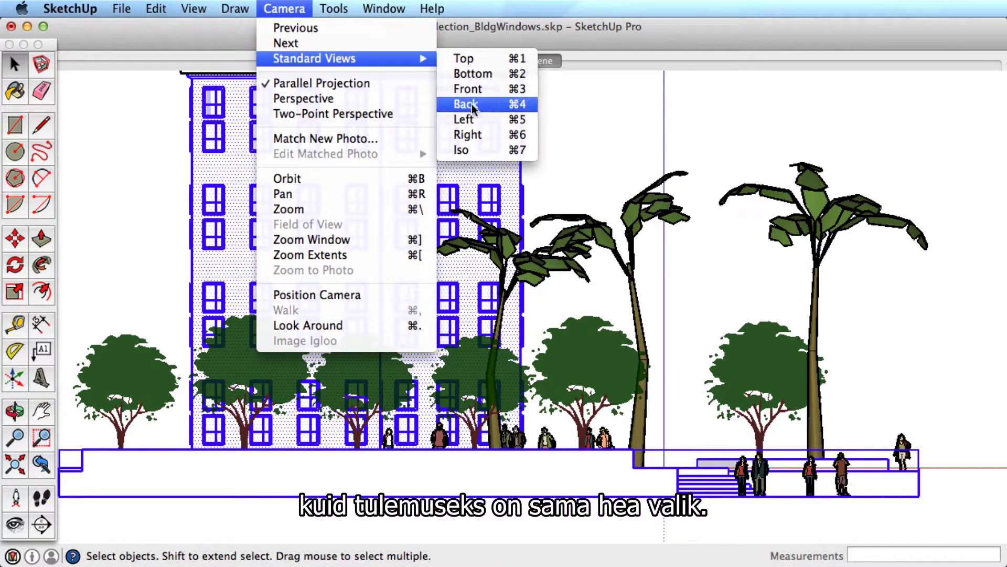
left_click(472, 120)
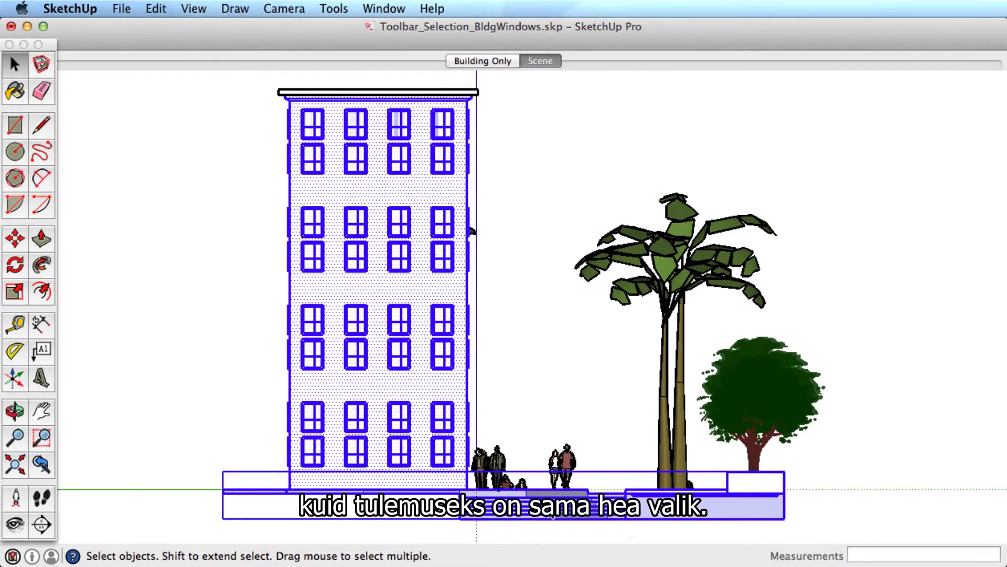
left_click(549, 495, "shift")
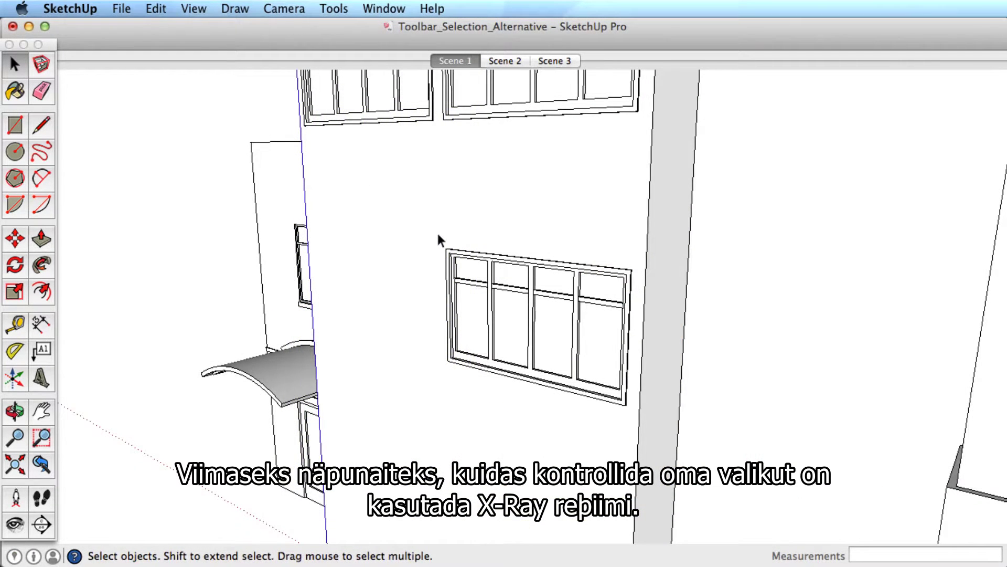
- In the Toolbar_Selection_Alternative model, window-select the four-pane window on the wall and turn on the X-ray face style
left_click_drag(436, 232, 638, 410)
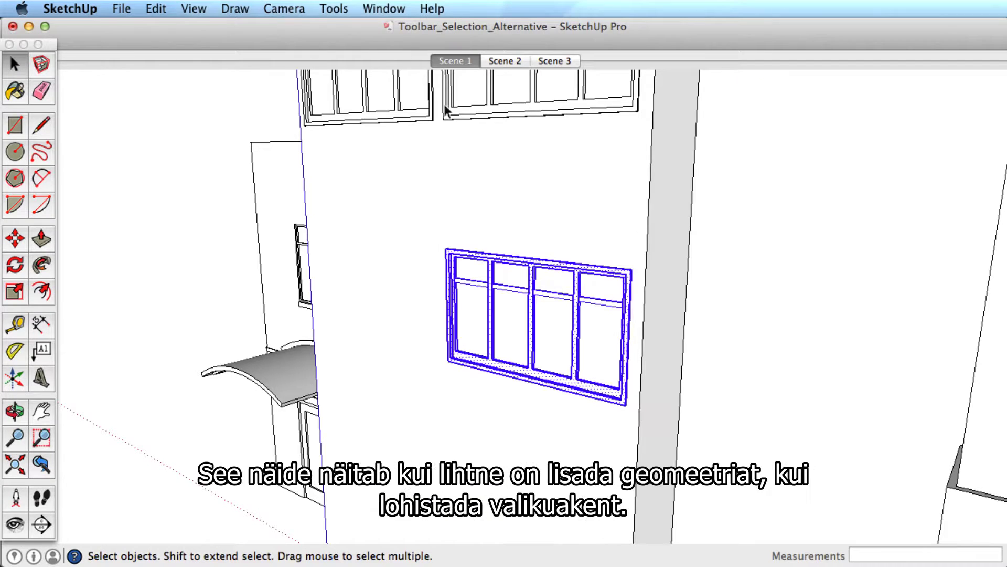
left_click(194, 8)
mouse_move(203, 197)
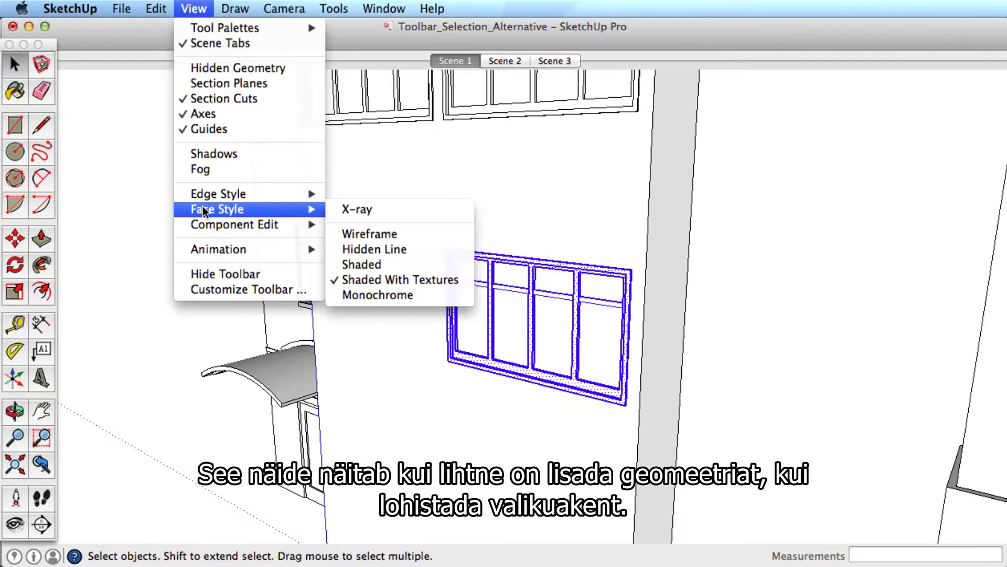
left_click(357, 210)
- Remove the wall section and narrow window at the building's far end from the selection
middle_click_drag(279, 263, 481, 239)
middle_click_drag(350, 292, 527, 293)
middle_click_drag(406, 321, 449, 306, "shift")
key("space")
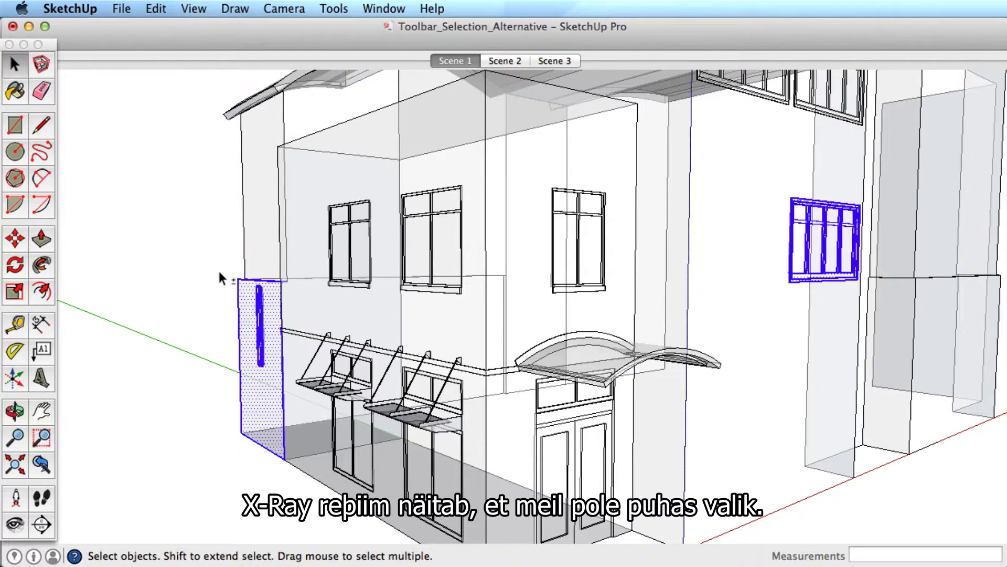
left_click_drag(220, 263, 287, 466)
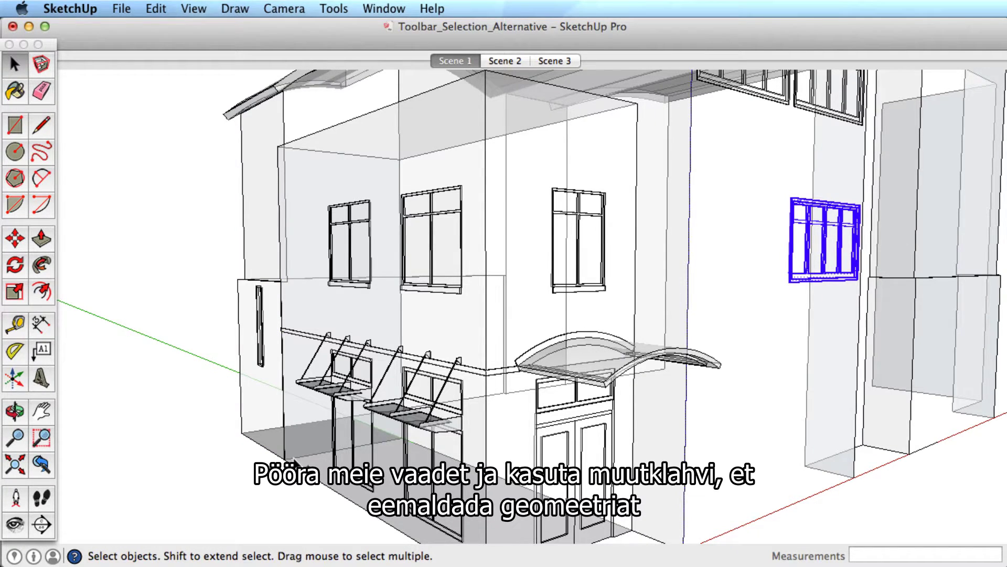
- Clear the selection and window-select the four-pane window from the Scene 3 viewpoint
left_click(202, 294)
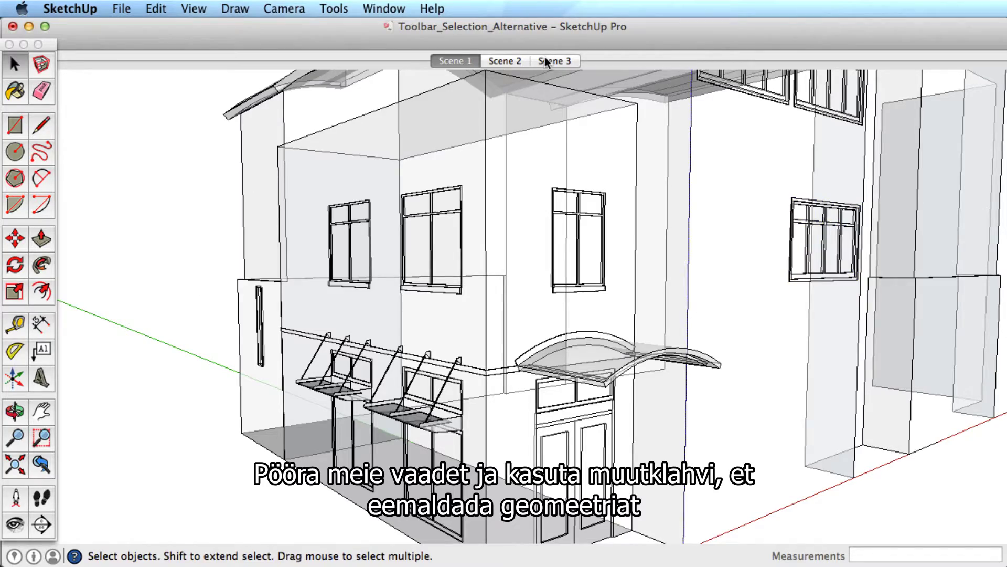
left_click(544, 59)
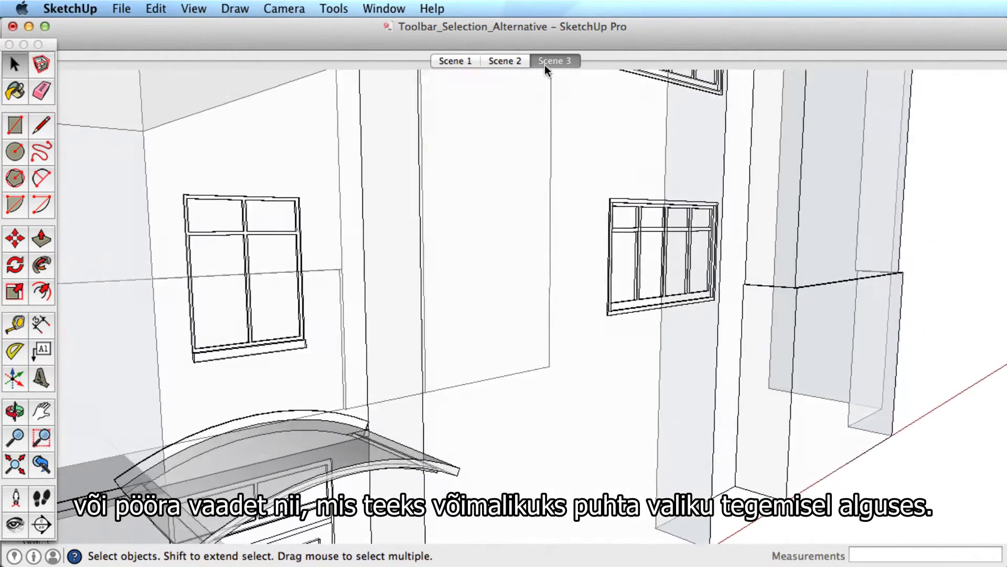
left_click_drag(553, 169, 707, 358)
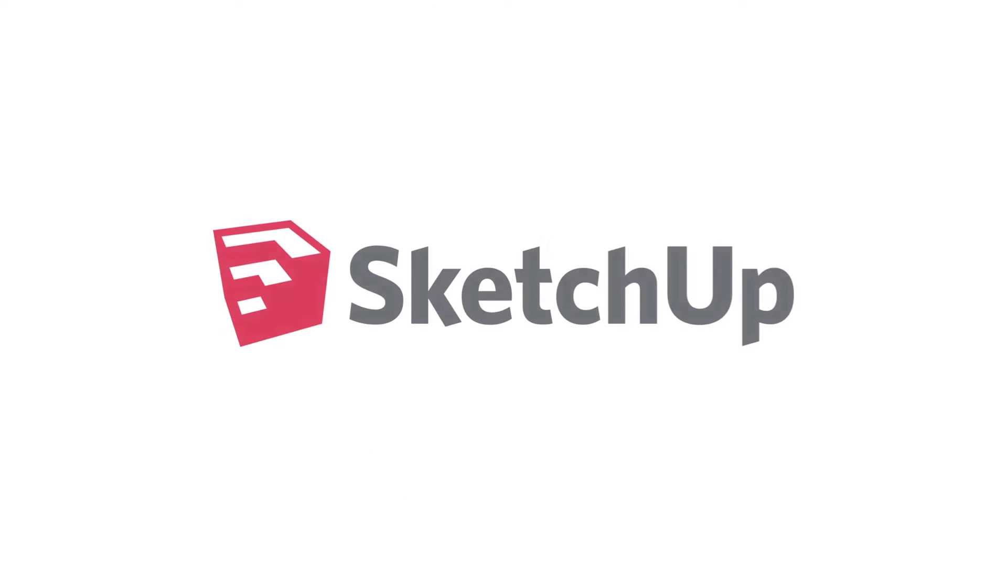